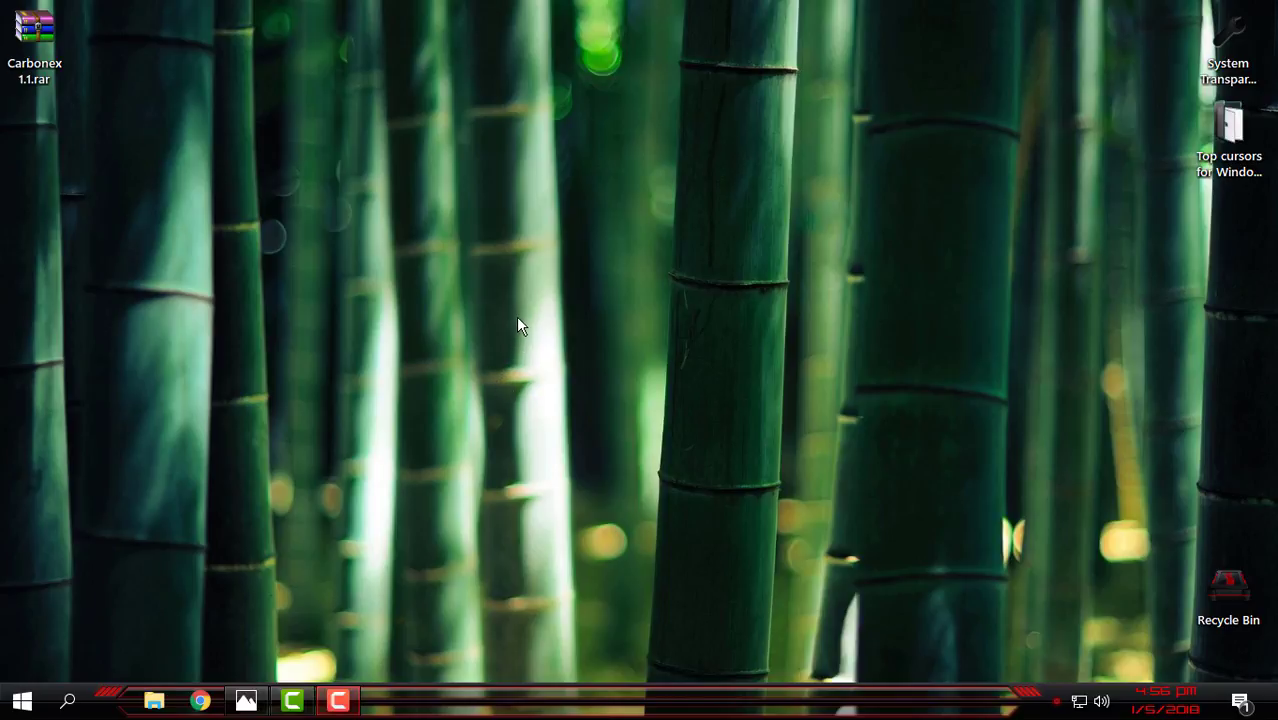
# Refresh the desktop and open the Top cursors for Windows folder.
pyautogui.rightClick(506, 218)
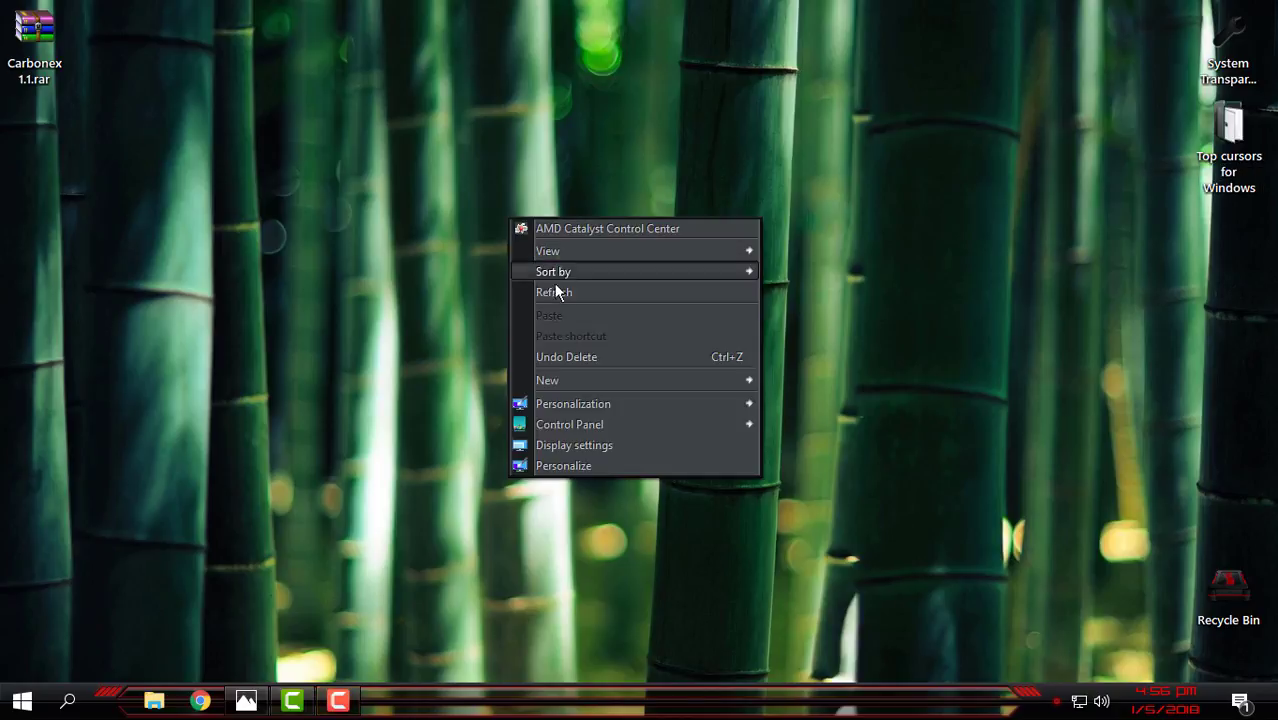
pyautogui.click(570, 292)
pyautogui.doubleClick(1236, 158)
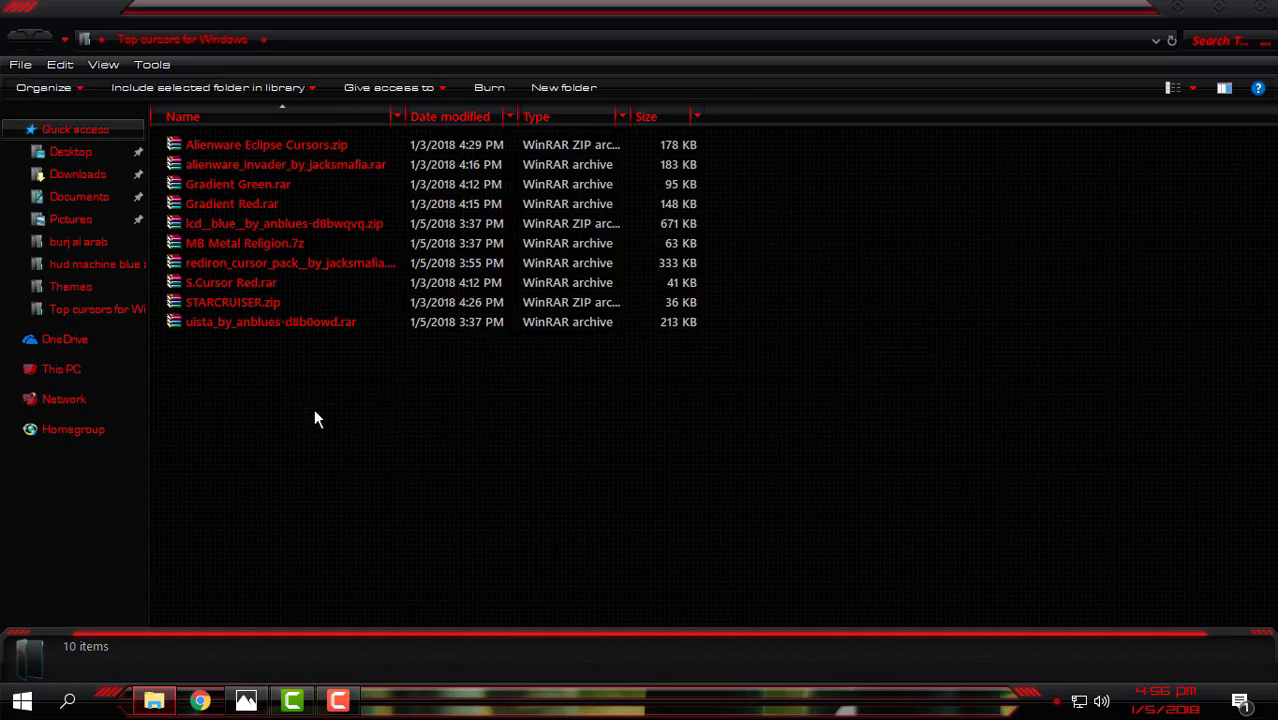
# Select all ten cursor archives and extract each into its own separate folder.
pyautogui.moveTo(193, 366); pyautogui.dragTo(283, 374)
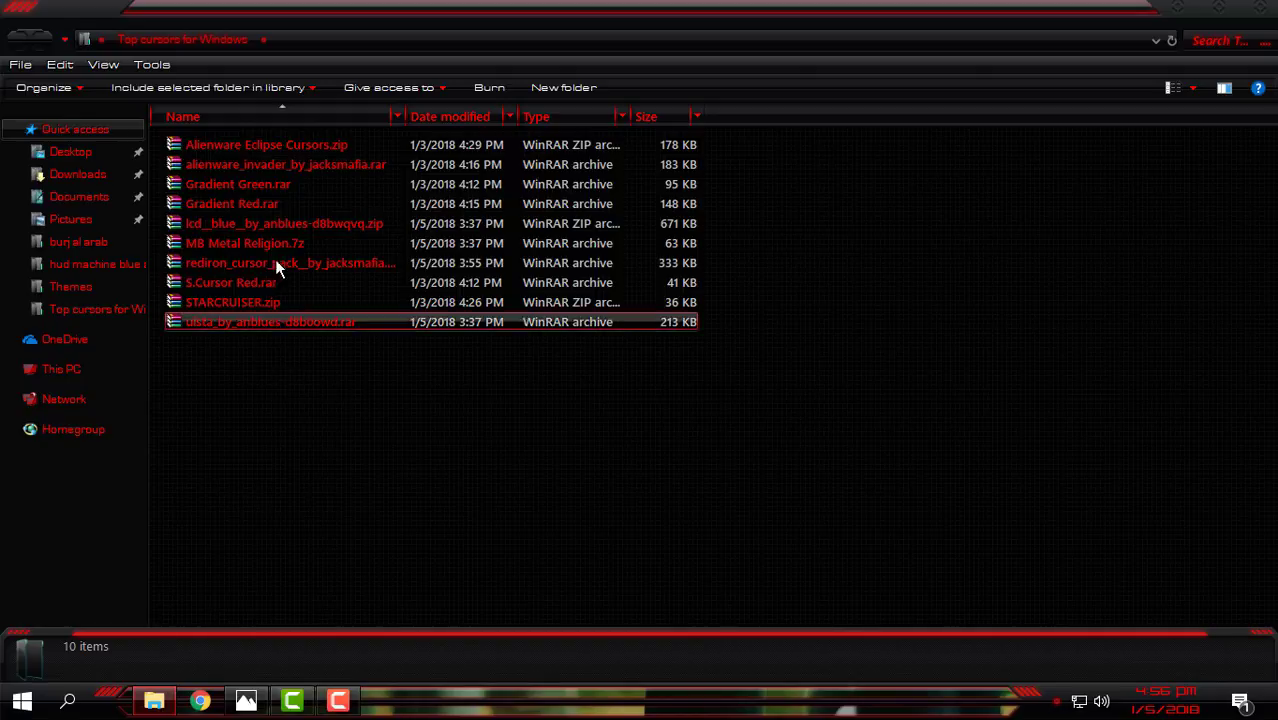
pyautogui.moveTo(230, 261); pyautogui.dragTo(316, 452)
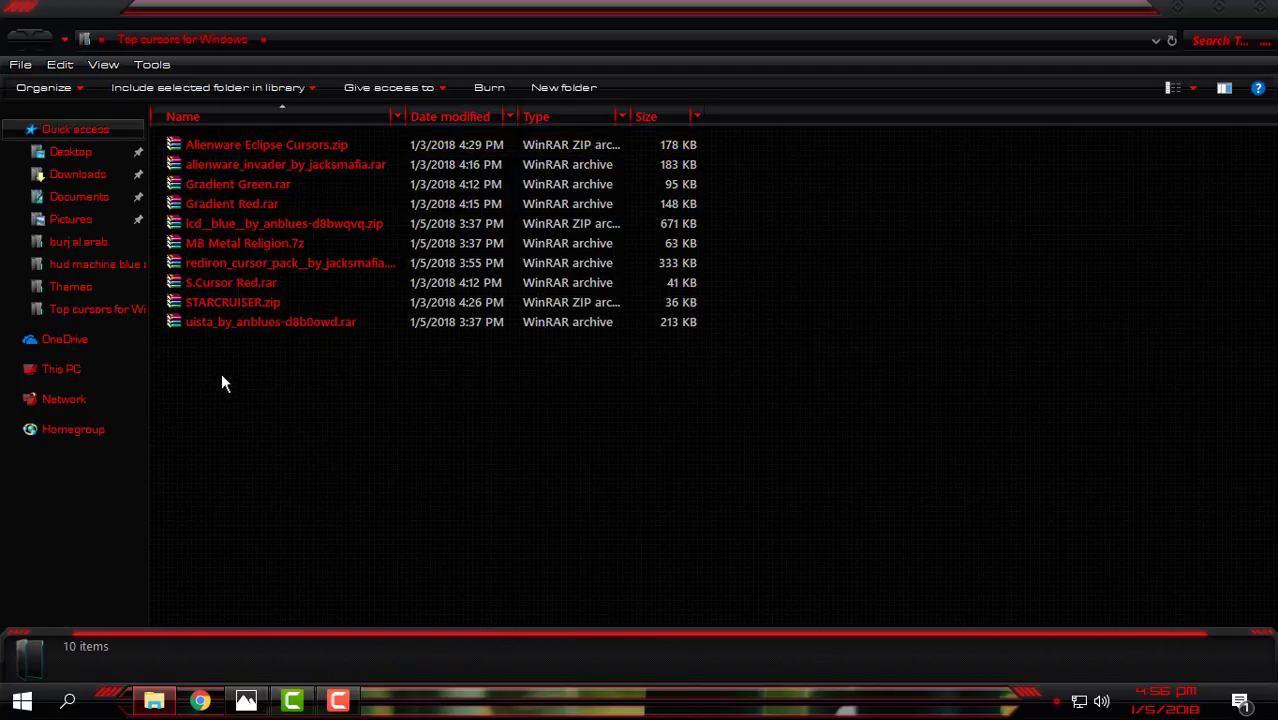
pyautogui.moveTo(222, 378); pyautogui.dragTo(331, 140)
pyautogui.rightClick(331, 140)
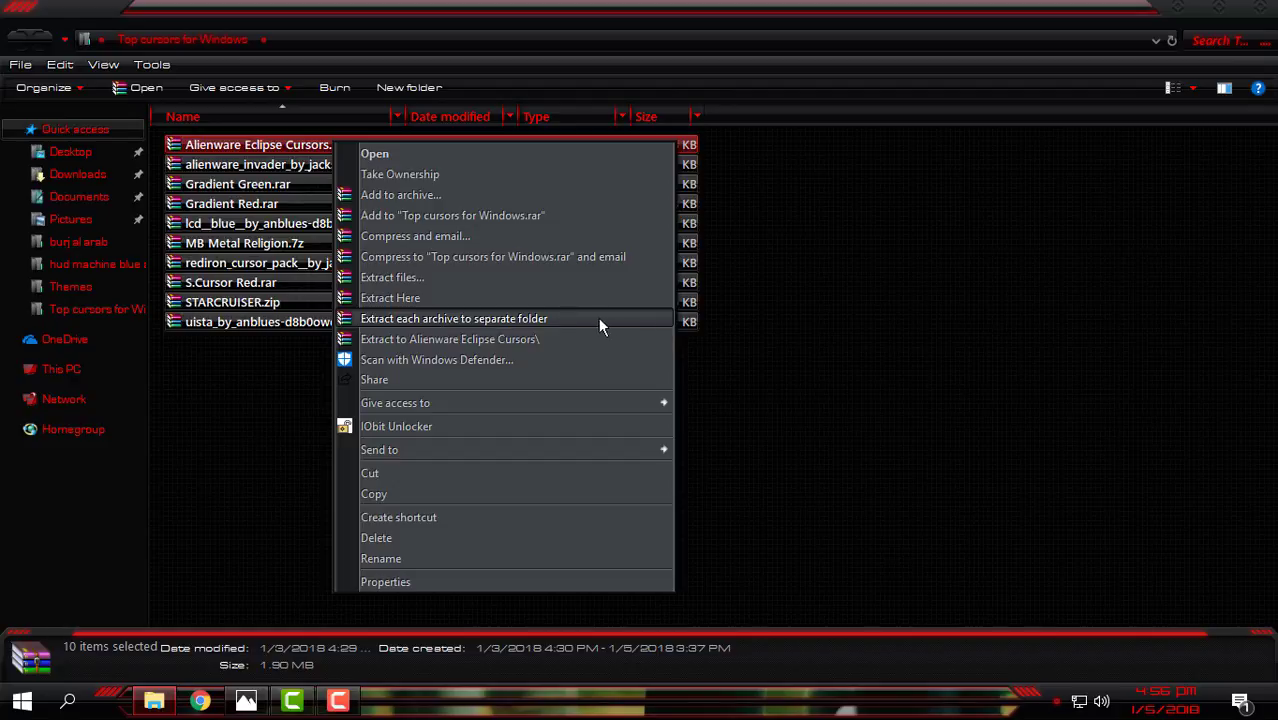
pyautogui.click(530, 319)
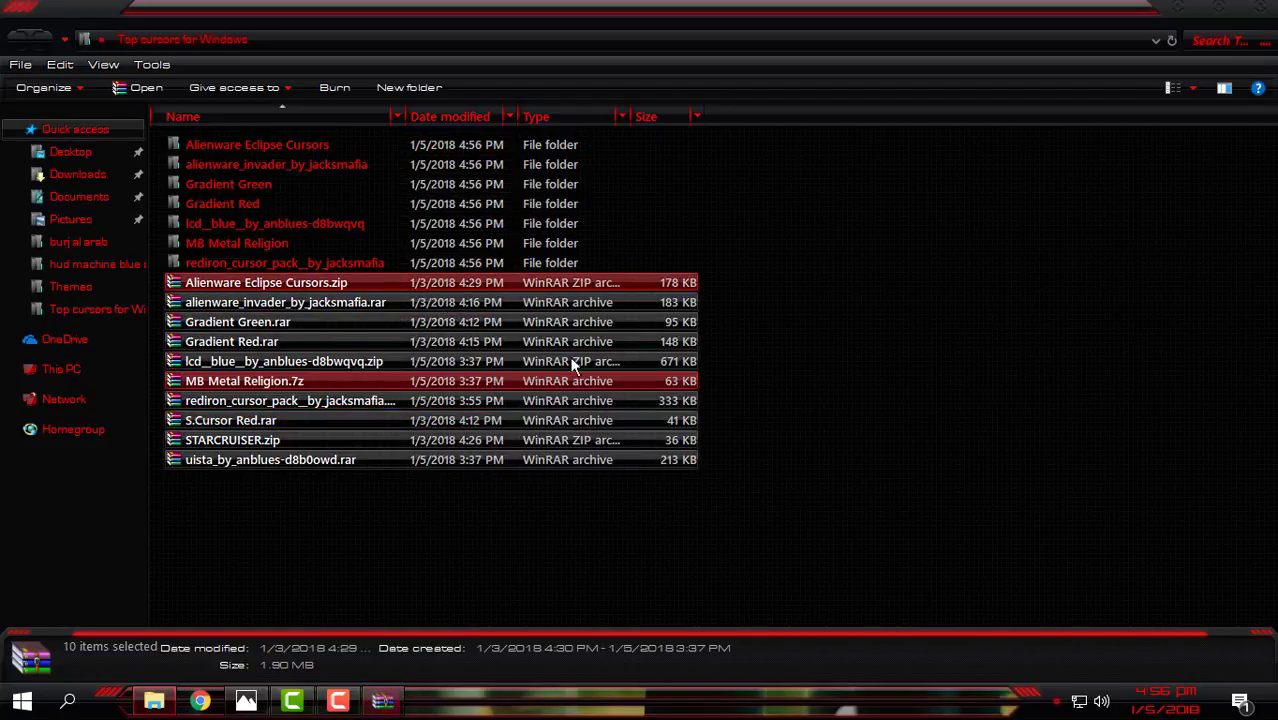
pyautogui.rightClick(846, 268)
# Refresh the folder list and install Alienware Eclipse Cursors from its inner folder's install.inf.
pyautogui.click(873, 352)
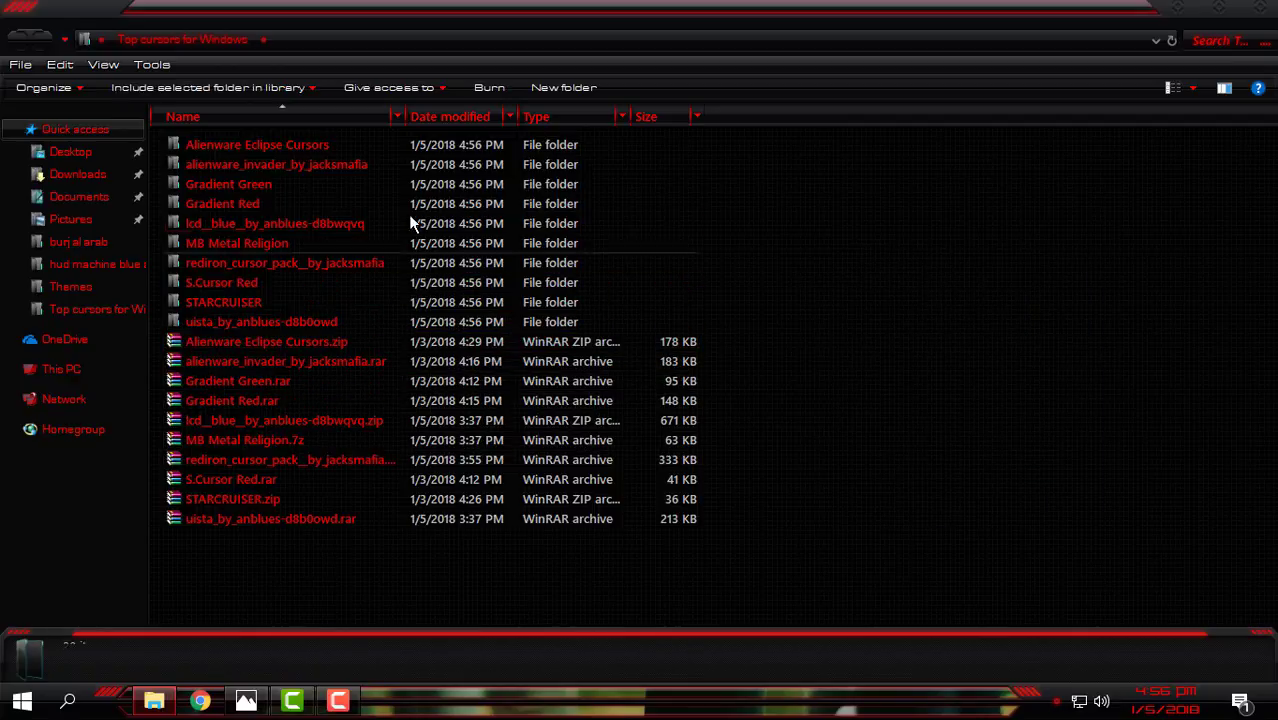
pyautogui.doubleClick(283, 144)
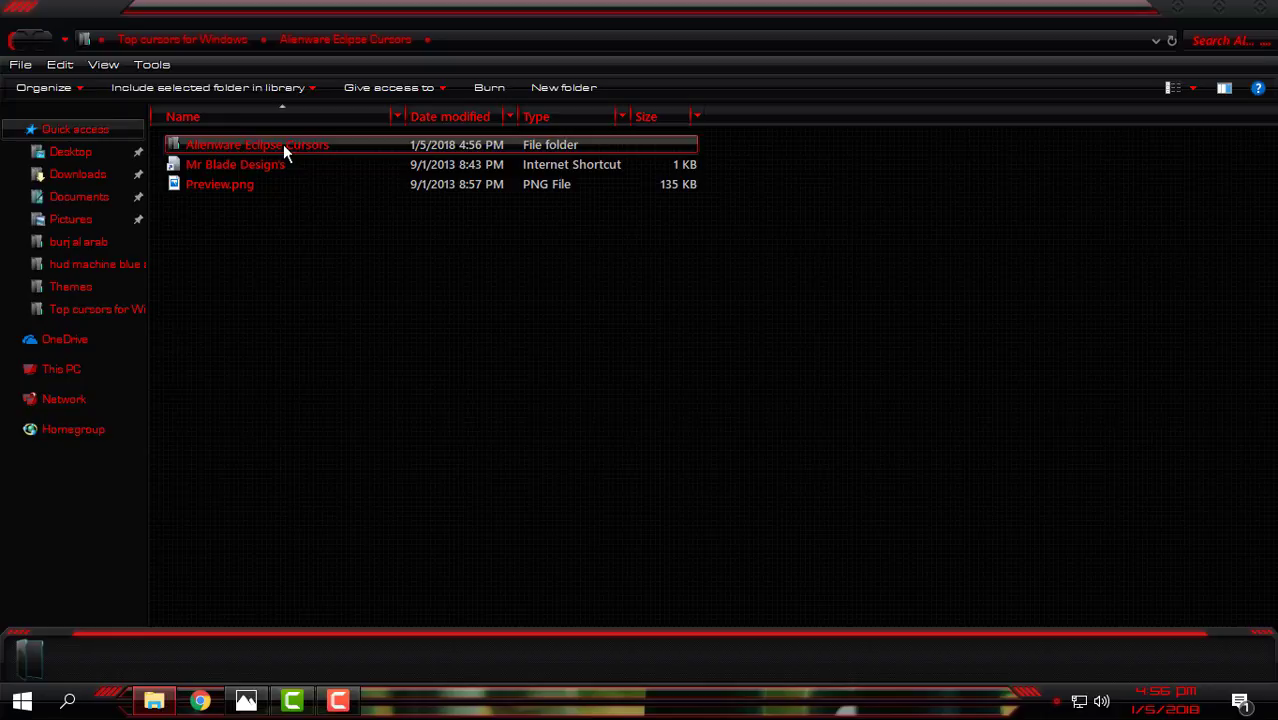
pyautogui.doubleClick(224, 145)
pyautogui.click(208, 301)
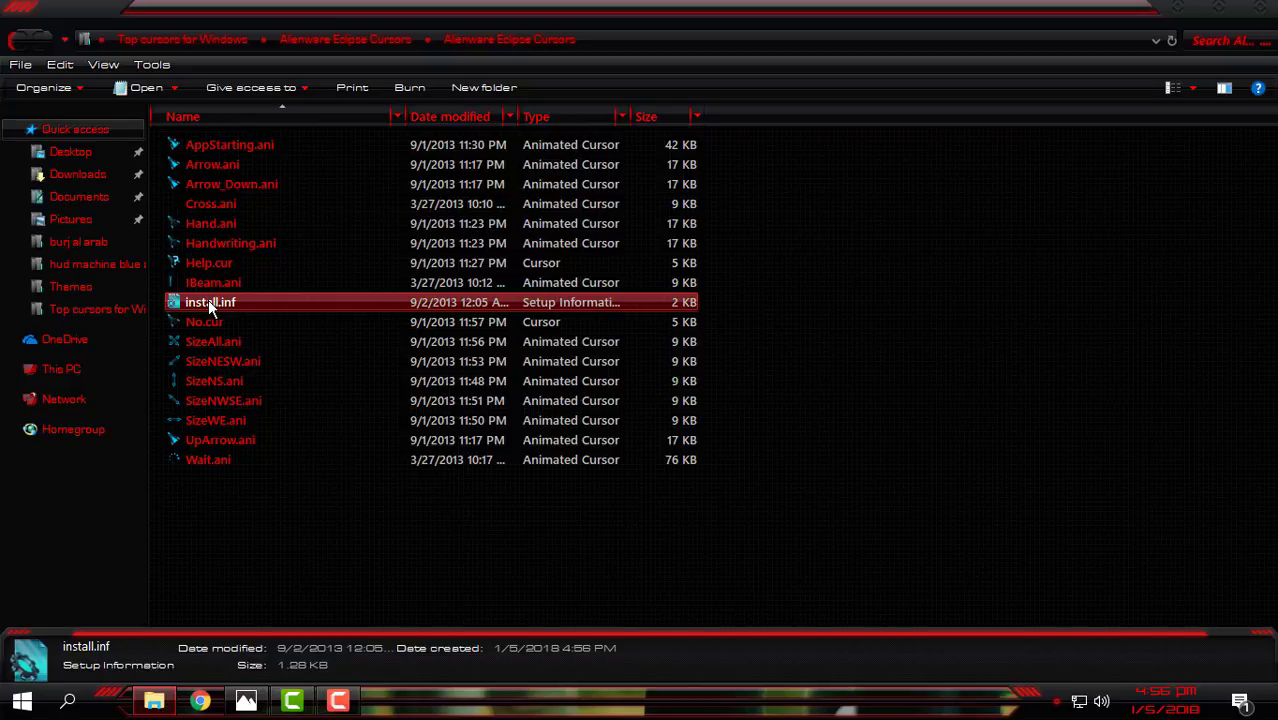
pyautogui.rightClick(208, 305)
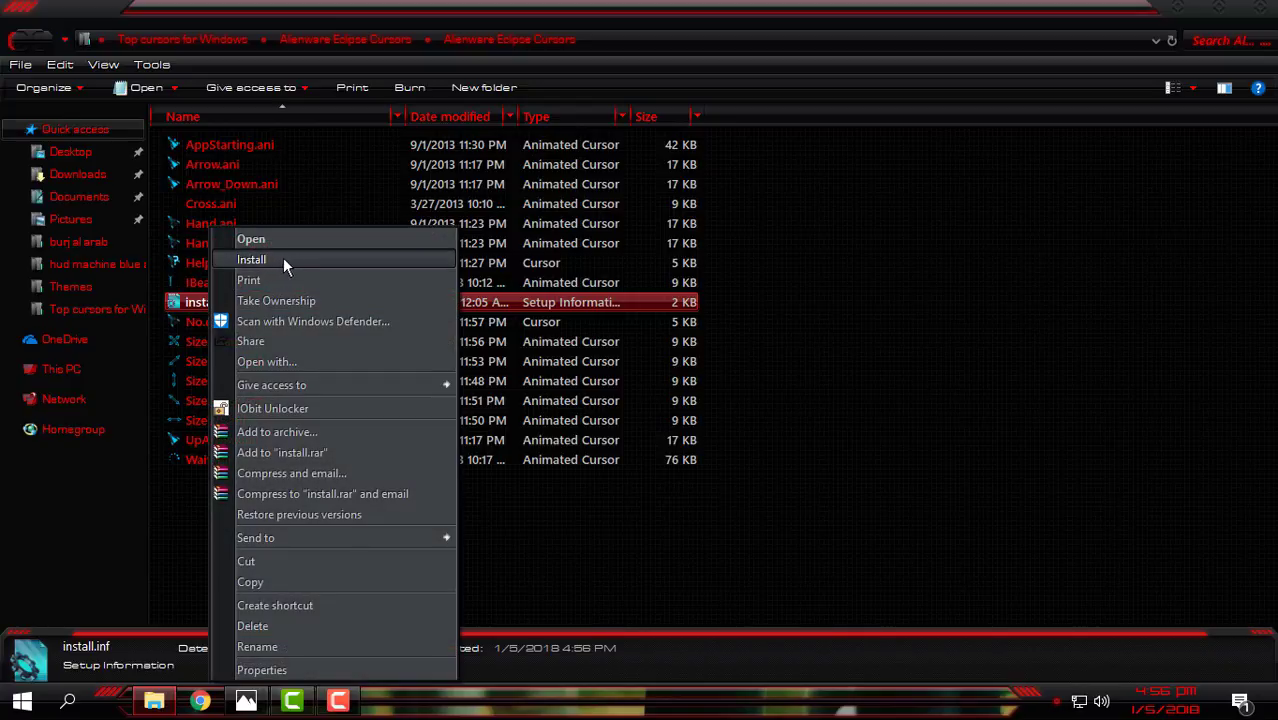
pyautogui.click(22, 42)
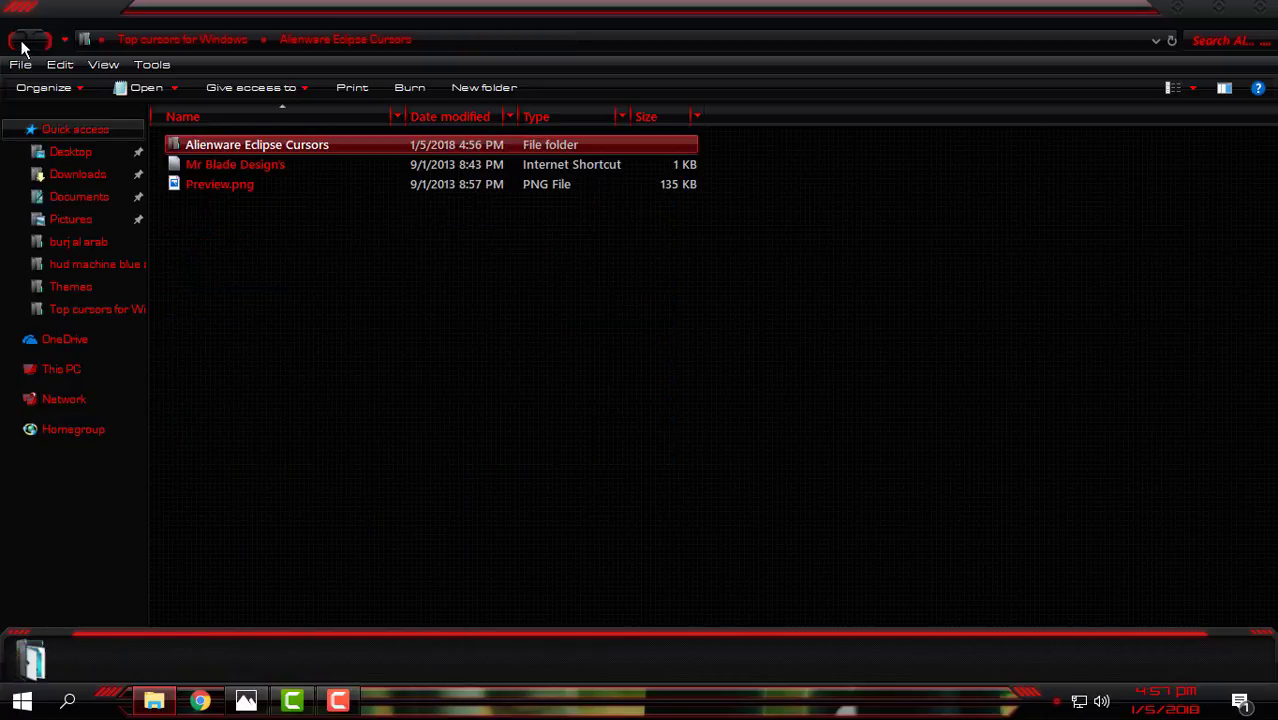
# Install the Alienware Invader cursors from the Alienware_Invader folder's install.inf.
pyautogui.click(22, 42)
pyautogui.doubleClick(274, 171)
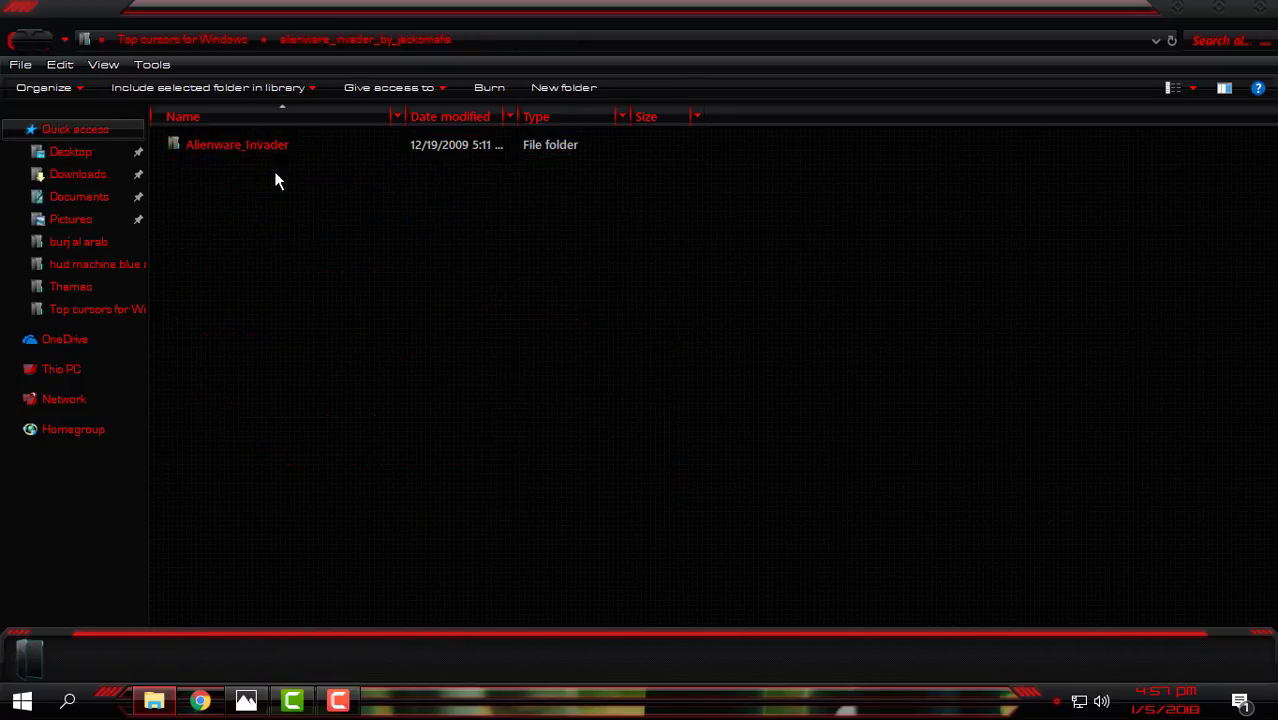
pyautogui.doubleClick(243, 148)
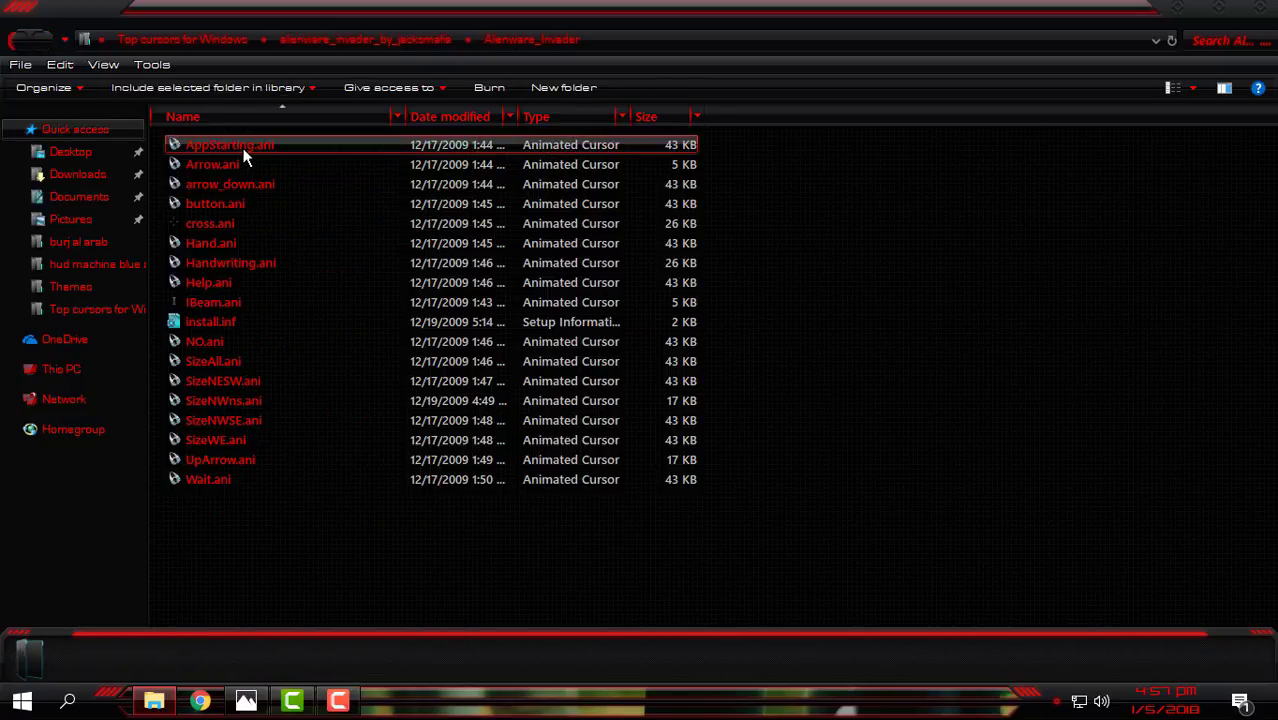
pyautogui.rightClick(231, 322)
pyautogui.click(16, 41)
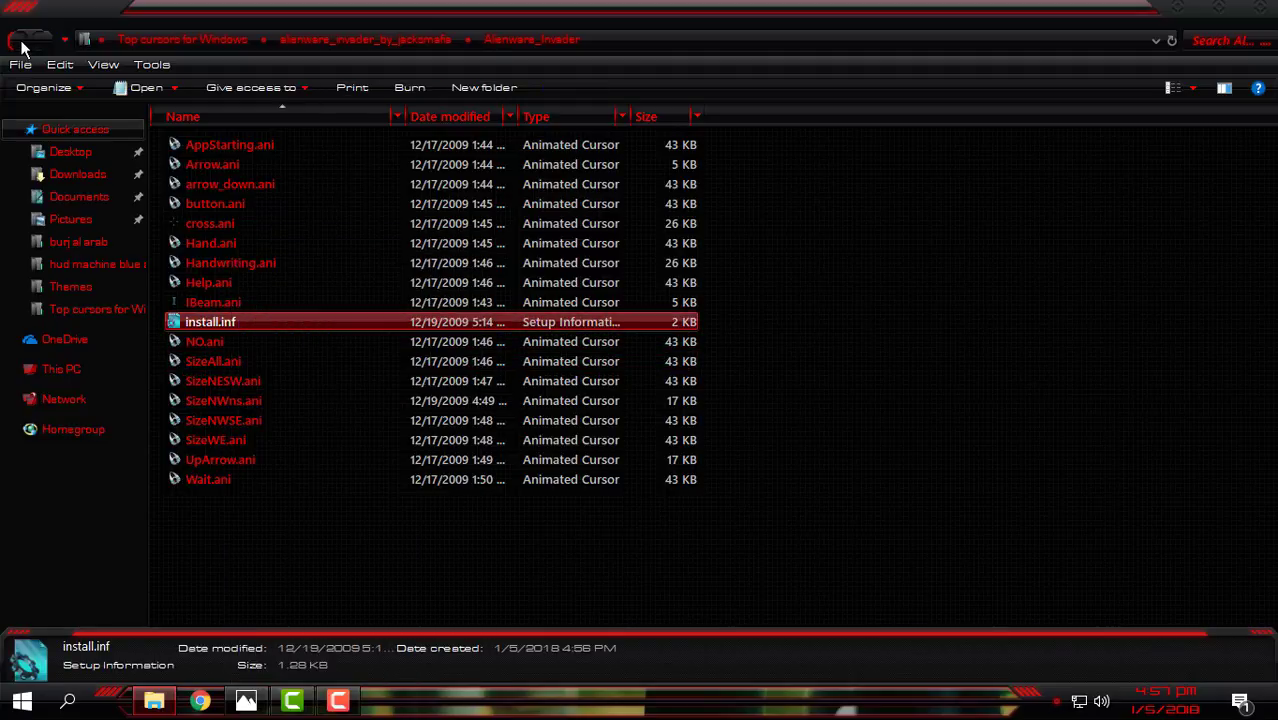
pyautogui.click(16, 41)
pyautogui.click(16, 41)
# Install the Gradient Green cursors from its install.inf, then close the folder window.
pyautogui.click(197, 188)
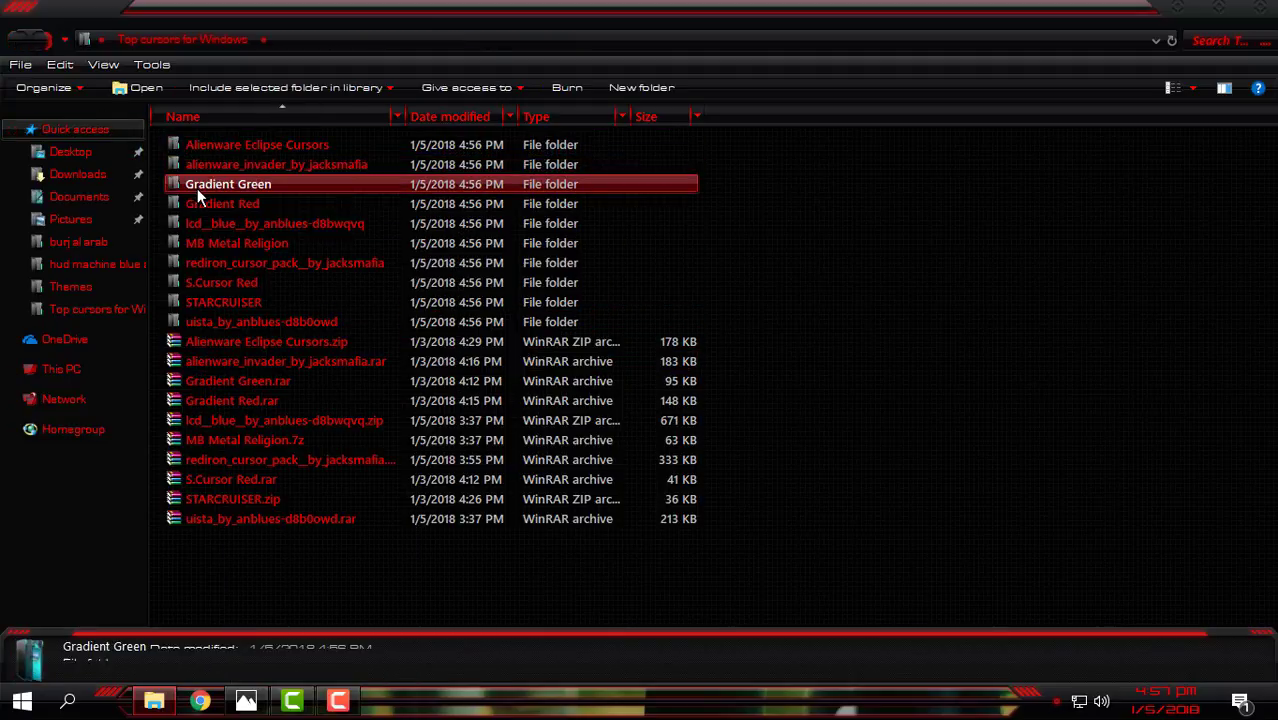
pyautogui.doubleClick(197, 188)
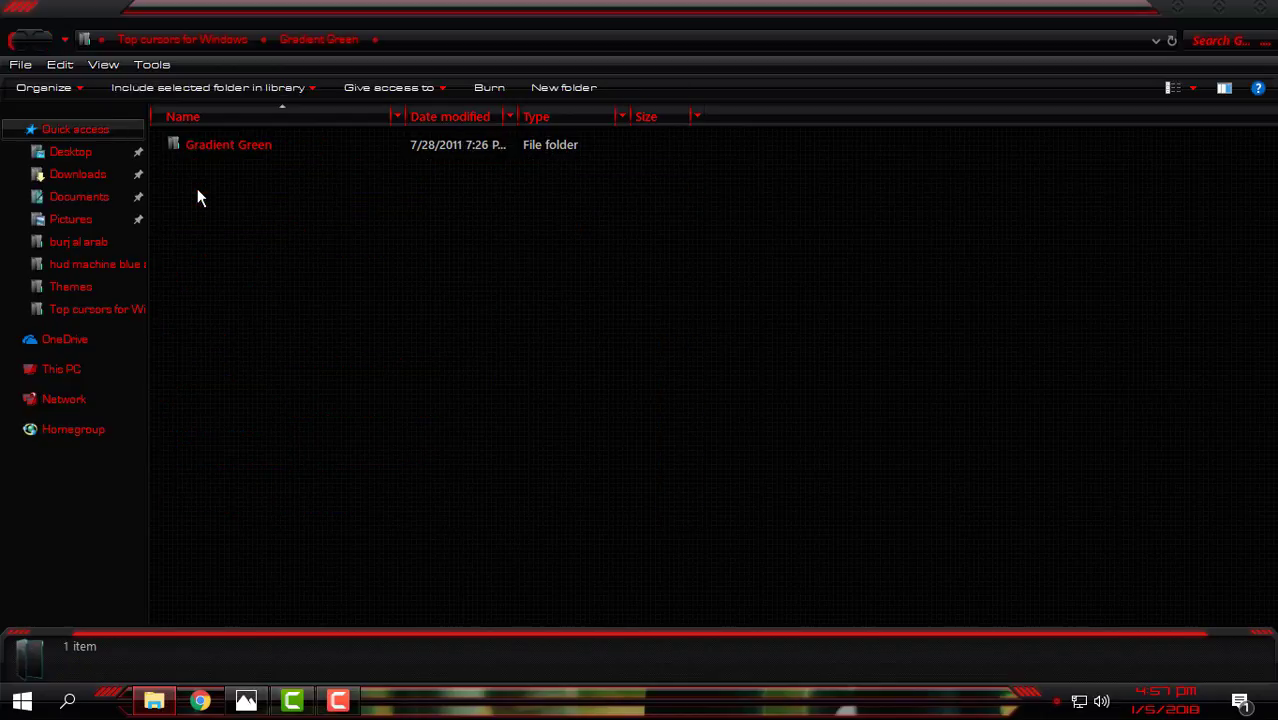
pyautogui.doubleClick(222, 144)
pyautogui.click(210, 298)
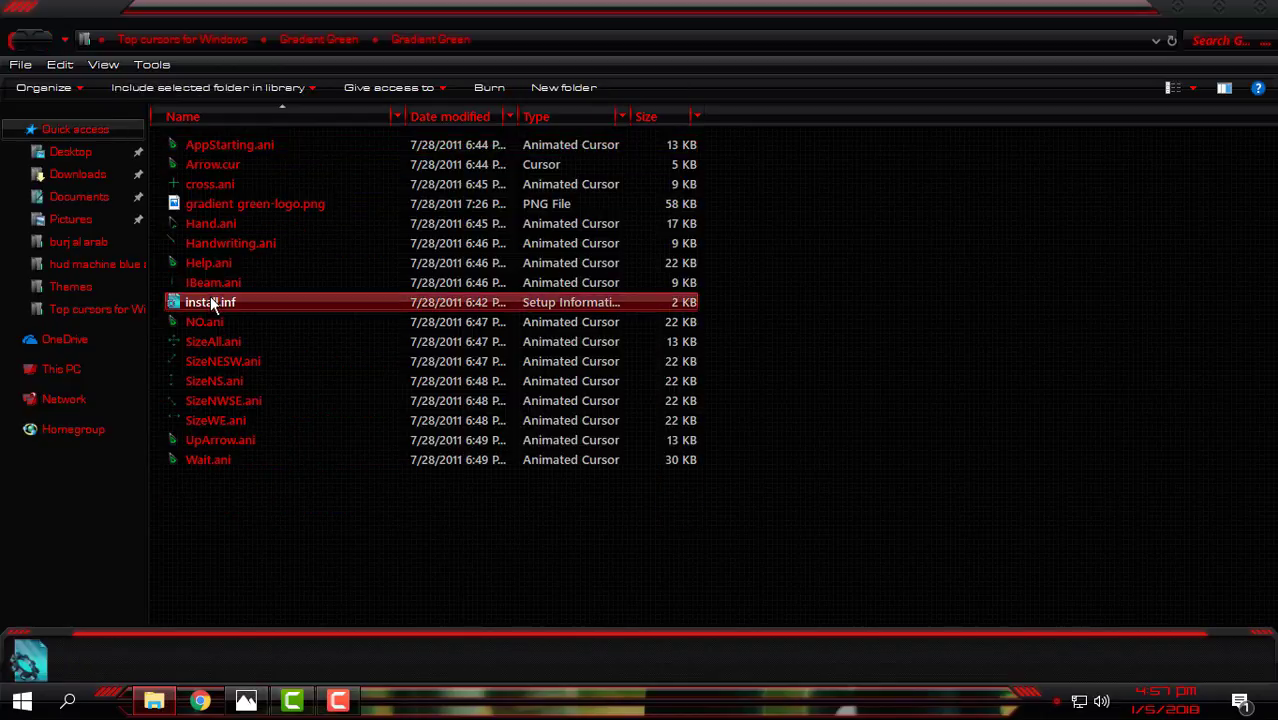
pyautogui.rightClick(210, 298)
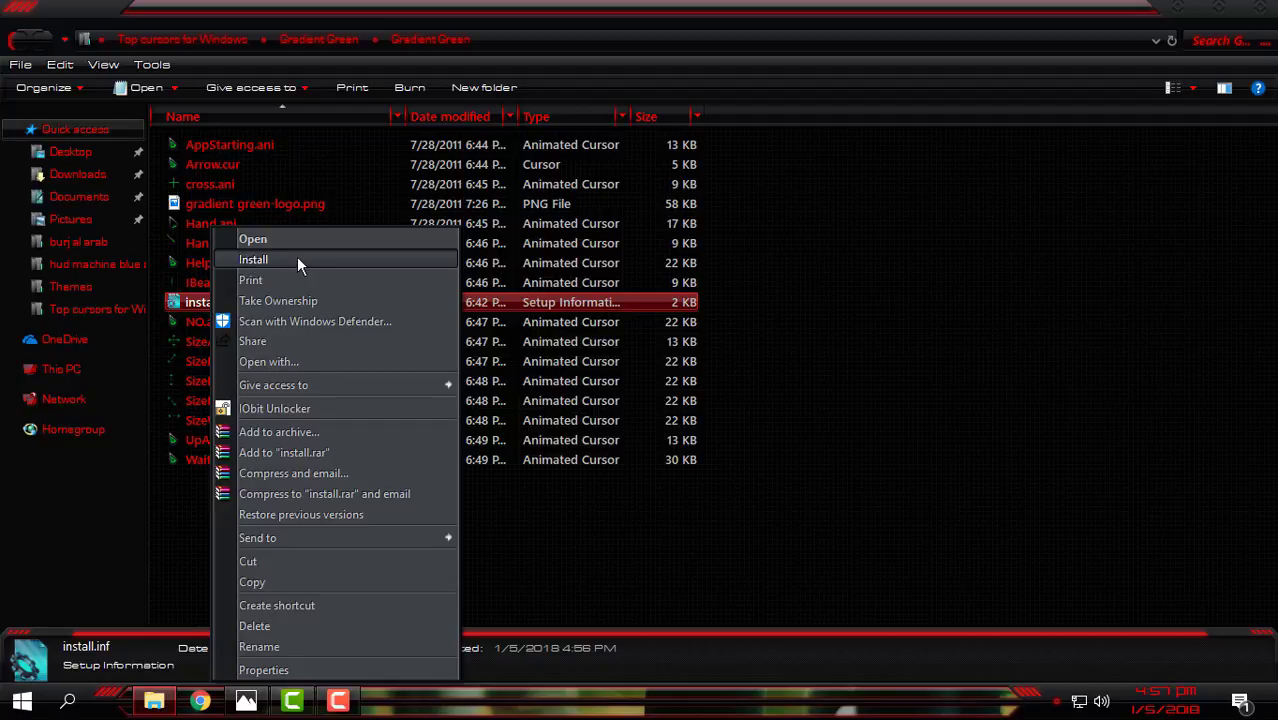
pyautogui.click(287, 259)
pyautogui.click(20, 40)
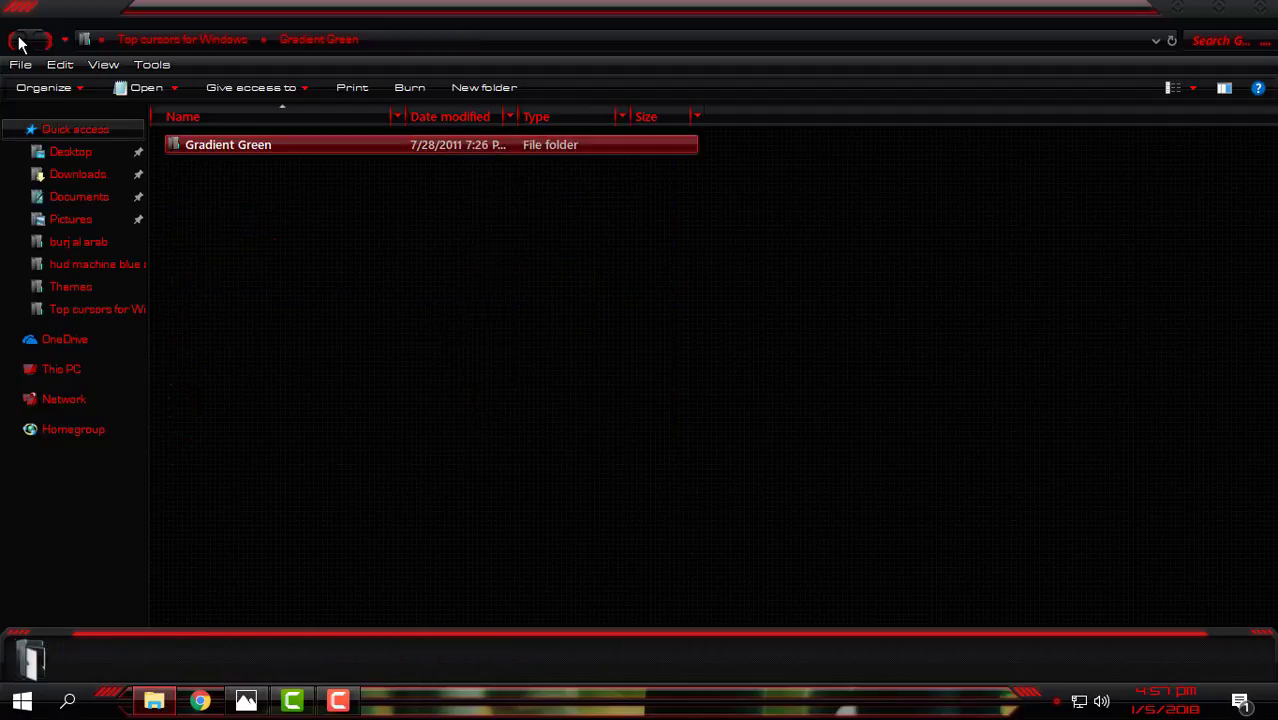
pyautogui.click(20, 40)
pyautogui.click(1070, 232)
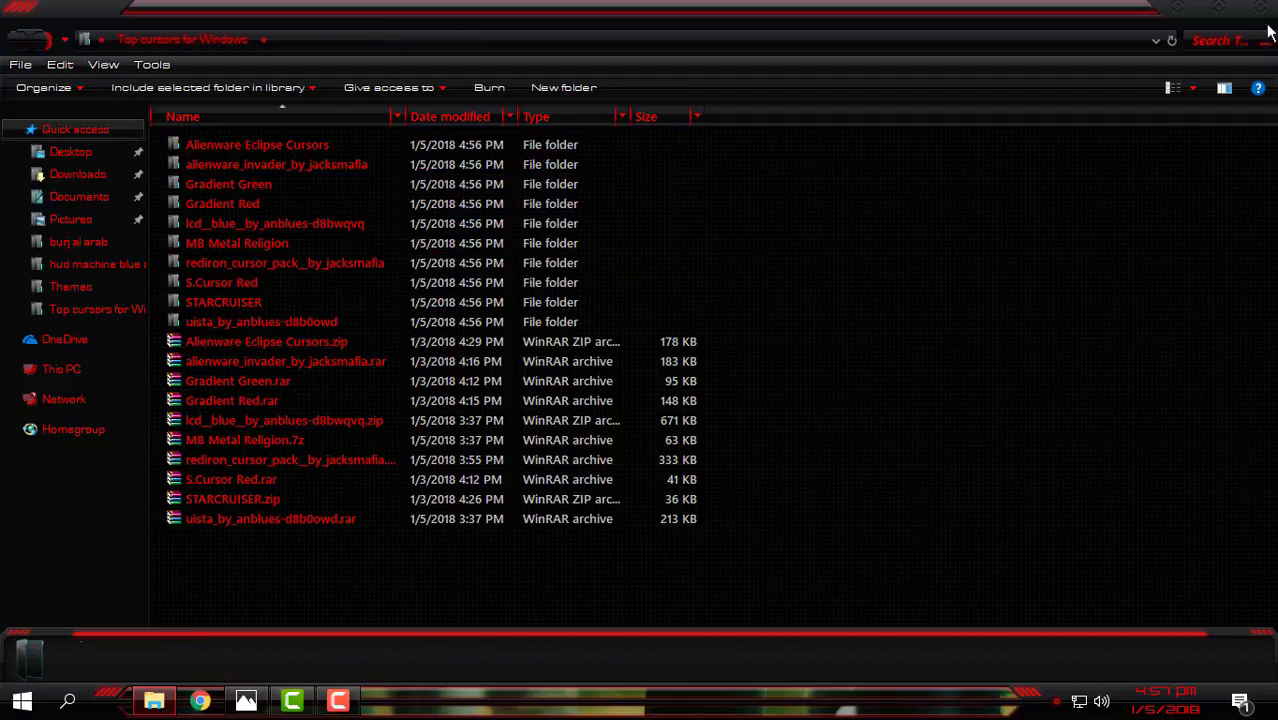
pyautogui.click(1260, 12)
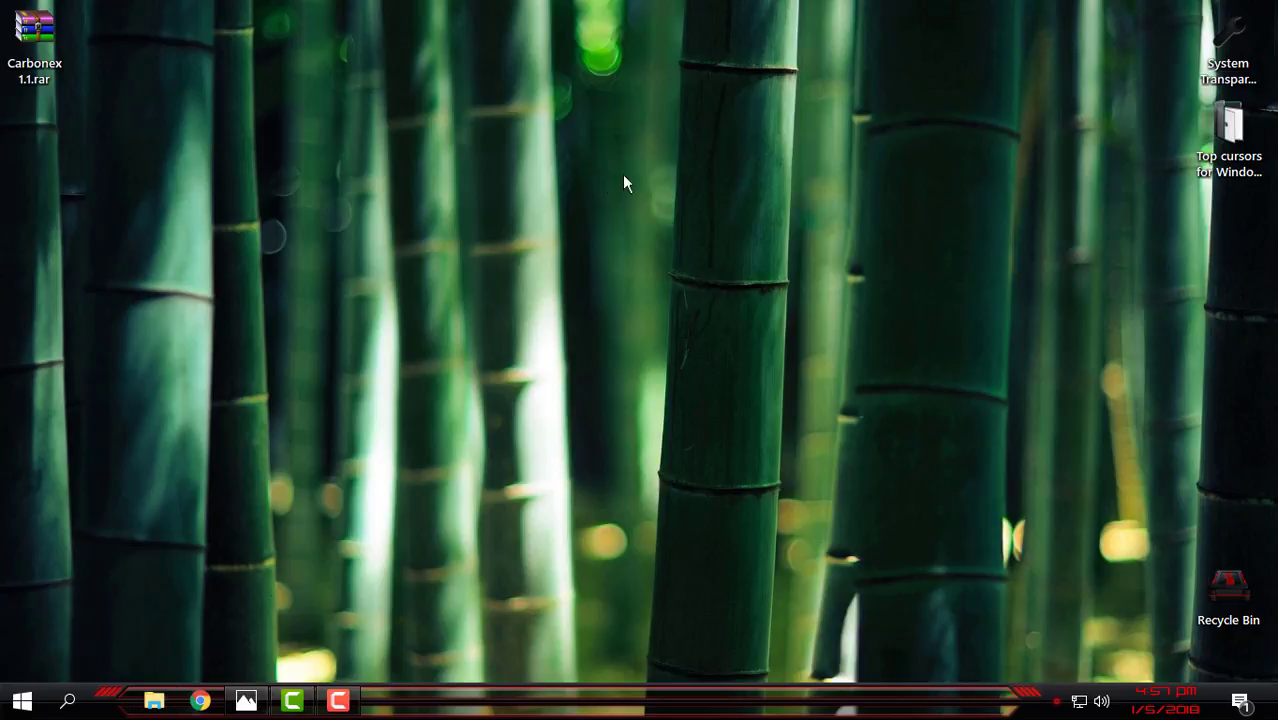
# Open Settings from the desktop and search 'm' to reach the Mouse page.
pyautogui.rightClick(553, 276)
pyautogui.click(603, 521)
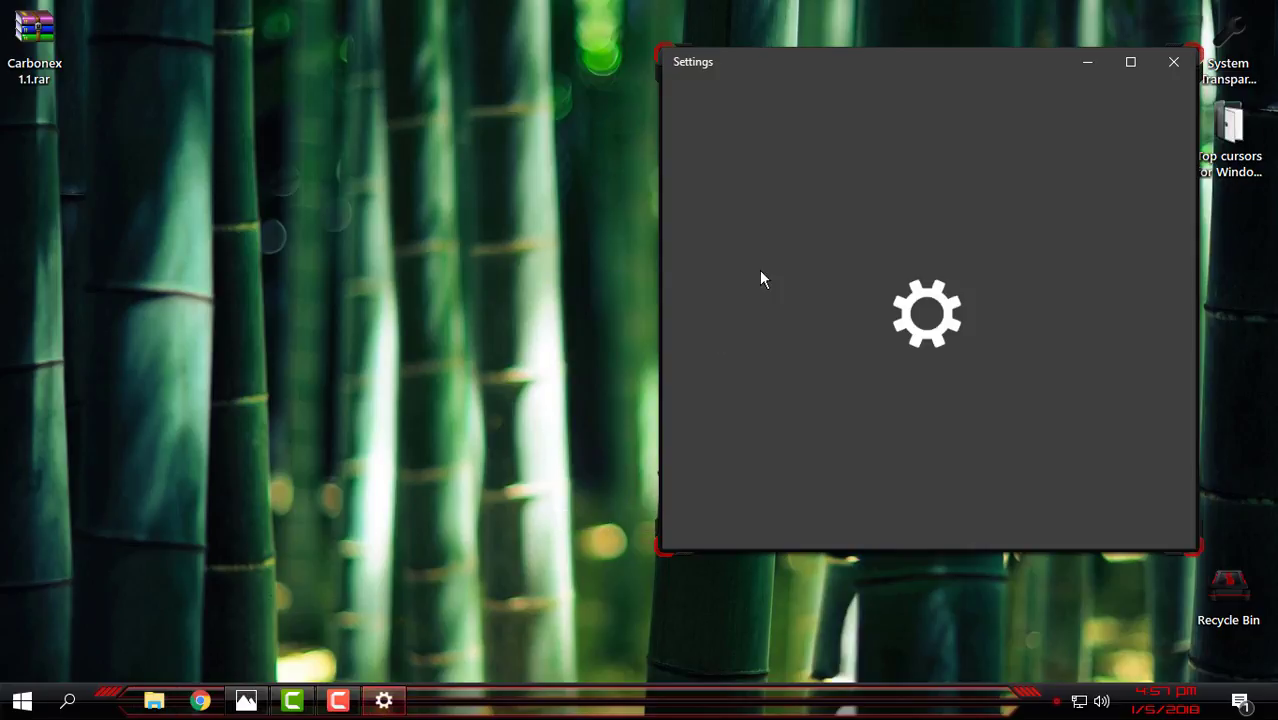
pyautogui.click(1130, 62)
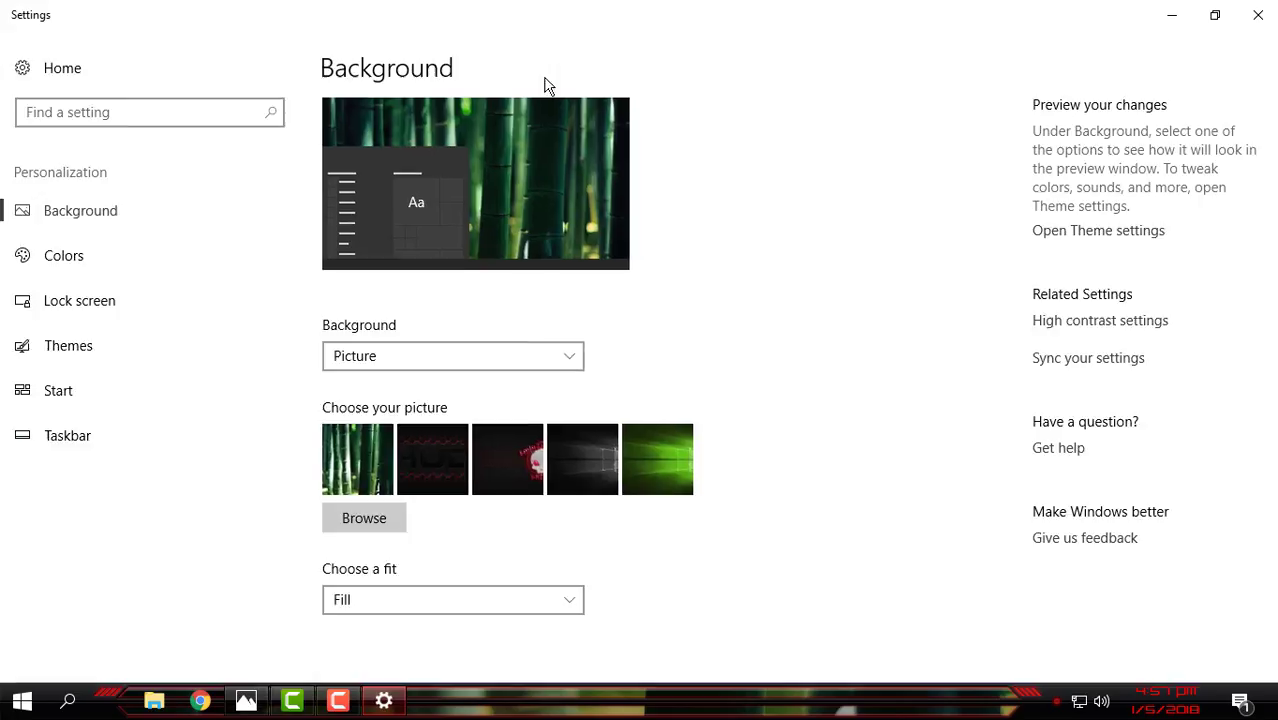
pyautogui.click(93, 115)
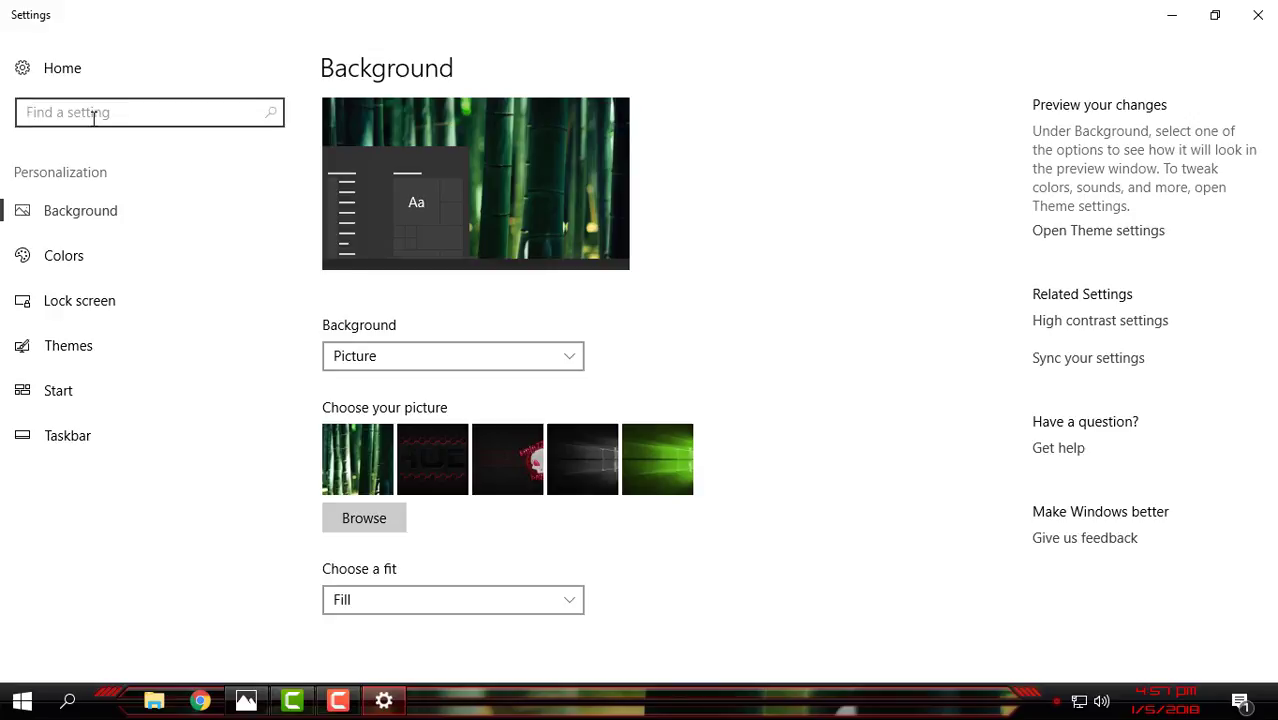
pyautogui.write('m')
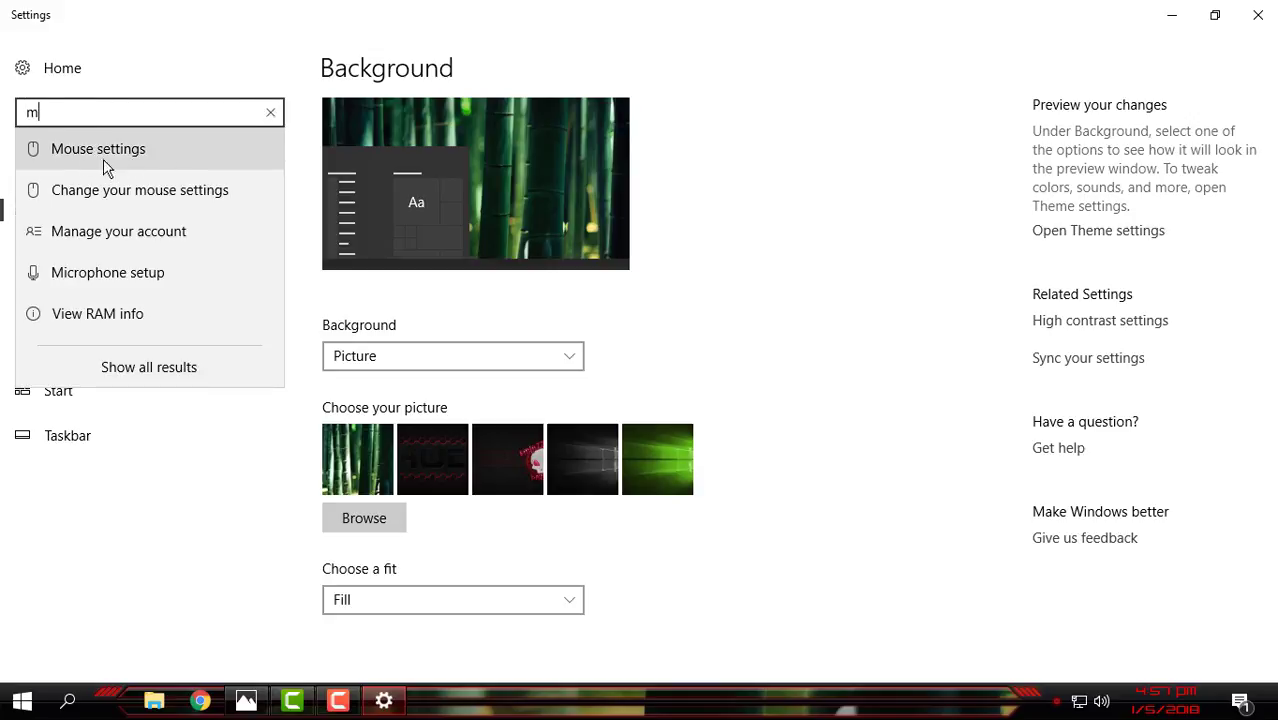
pyautogui.click(93, 151)
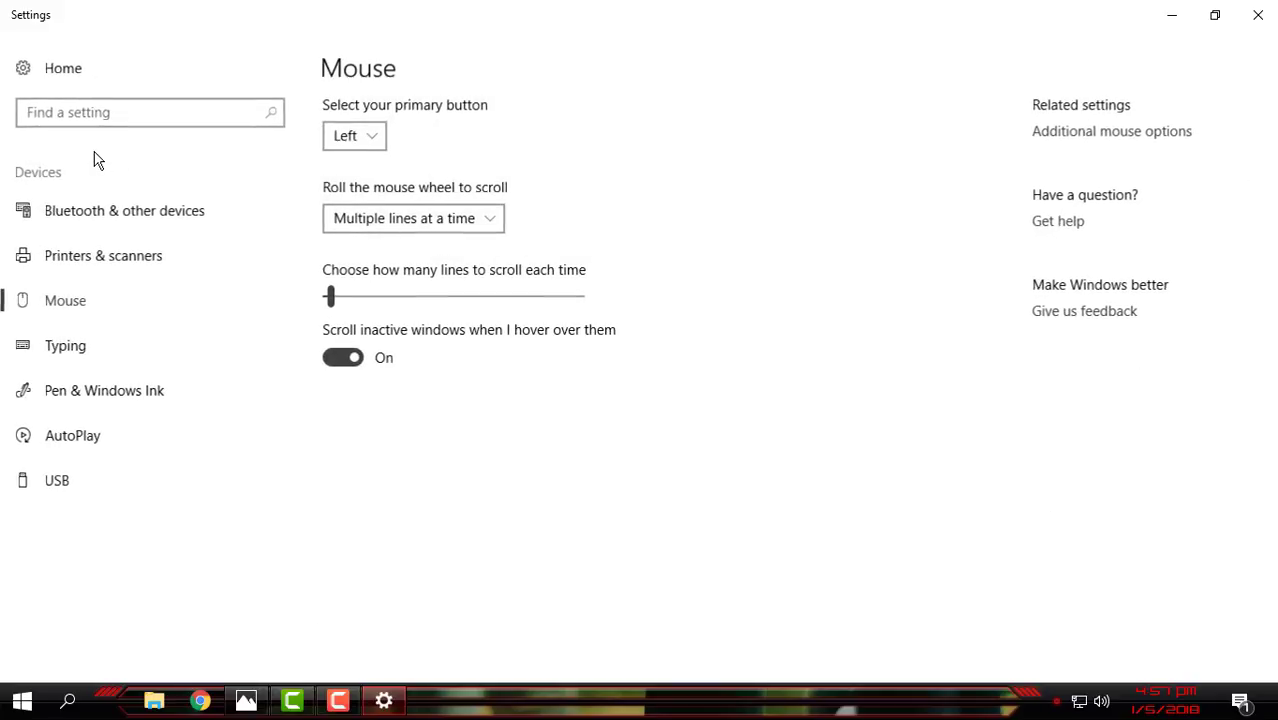
# Restore the Settings window and open Additional mouse options under Related settings.
pyautogui.click(1215, 15)
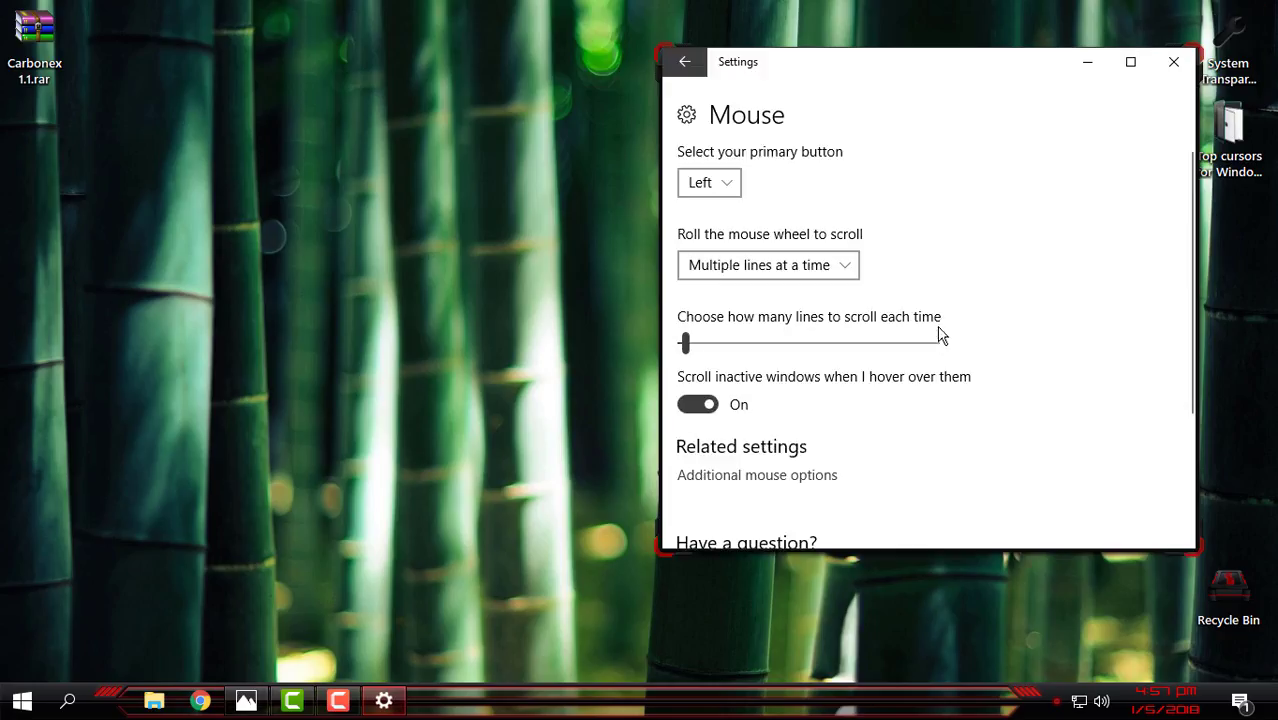
pyautogui.scroll(-2, 960, 380)
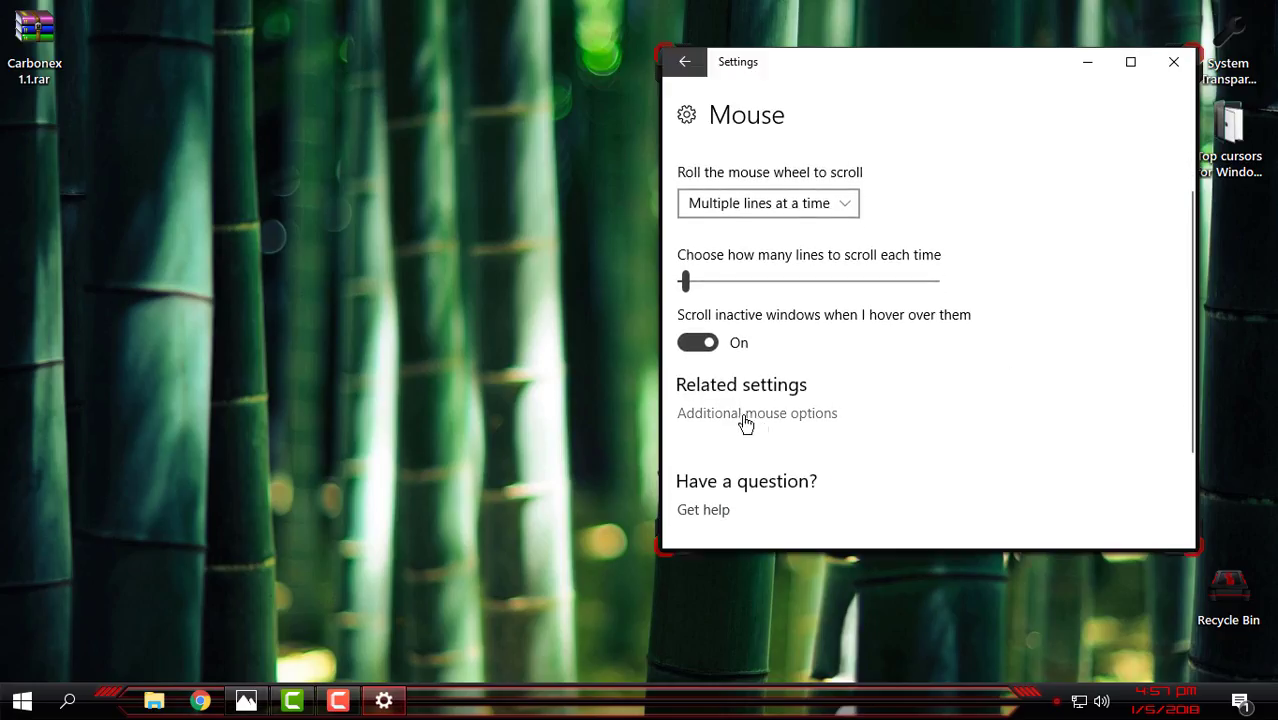
pyautogui.click(733, 418)
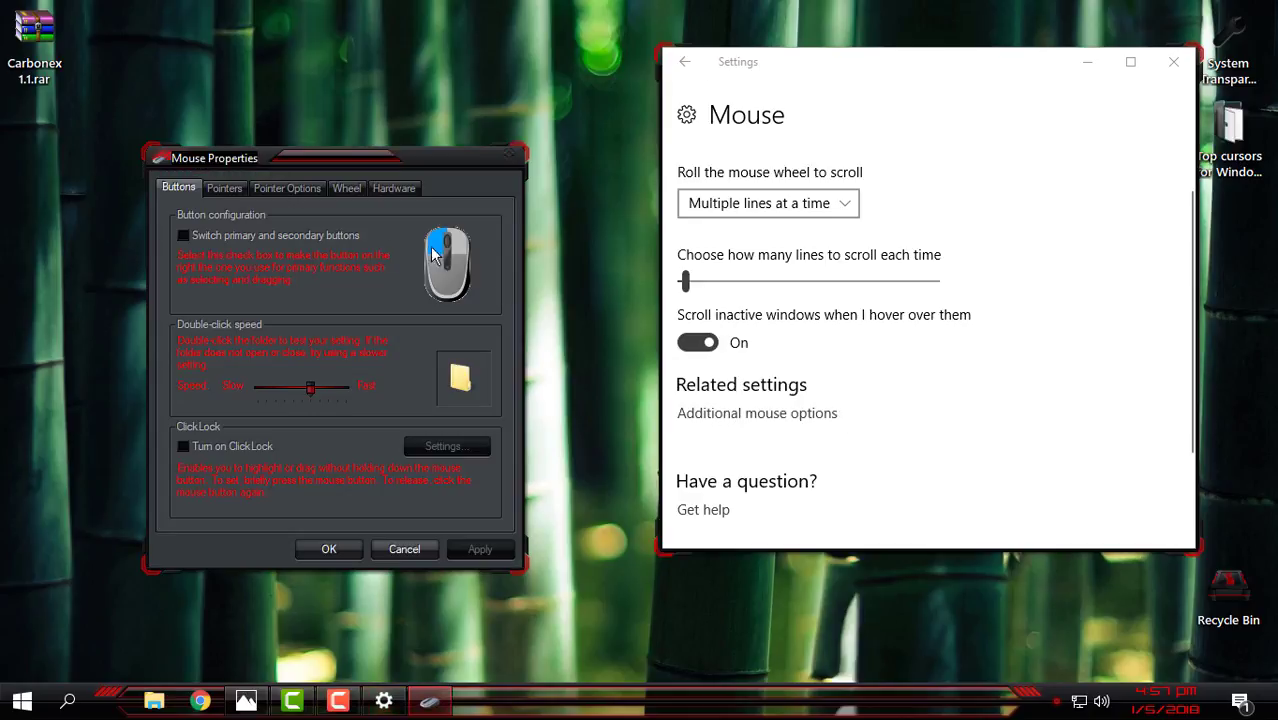
# Choose the Alienware Eclipse pointer scheme, apply it with OK, and refresh the desktop.
pyautogui.click(224, 190)
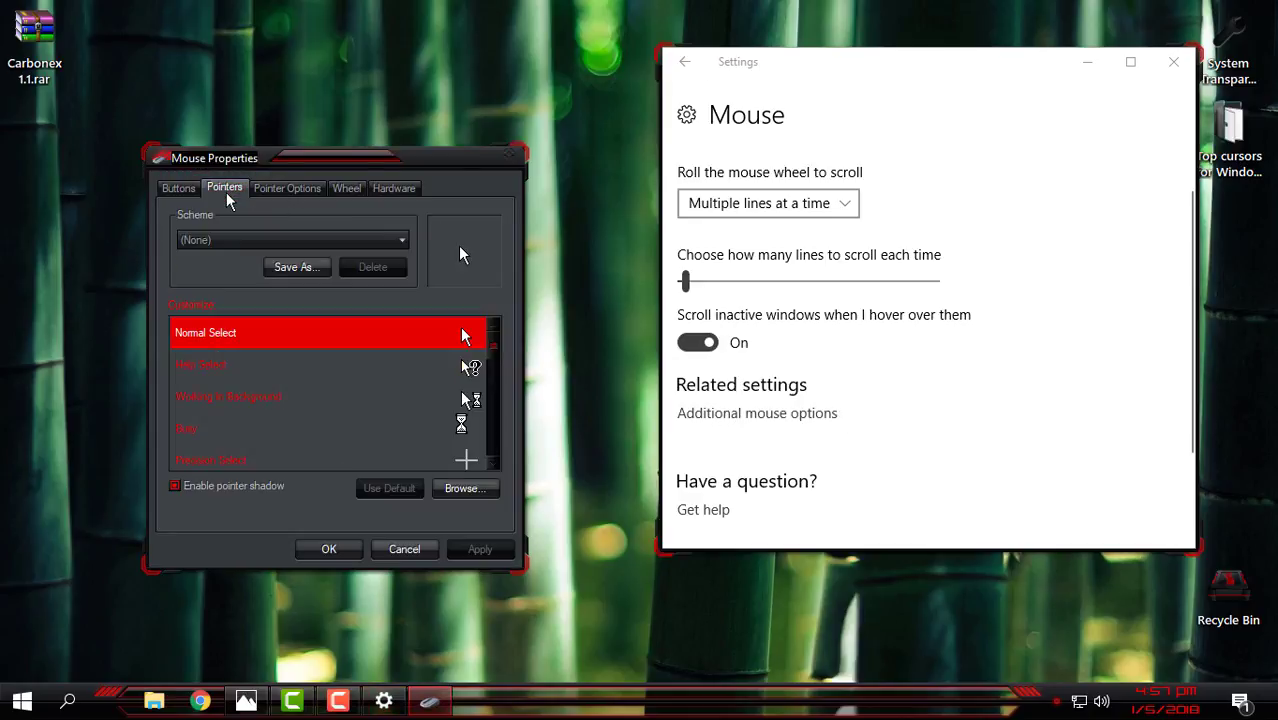
pyautogui.click(236, 245)
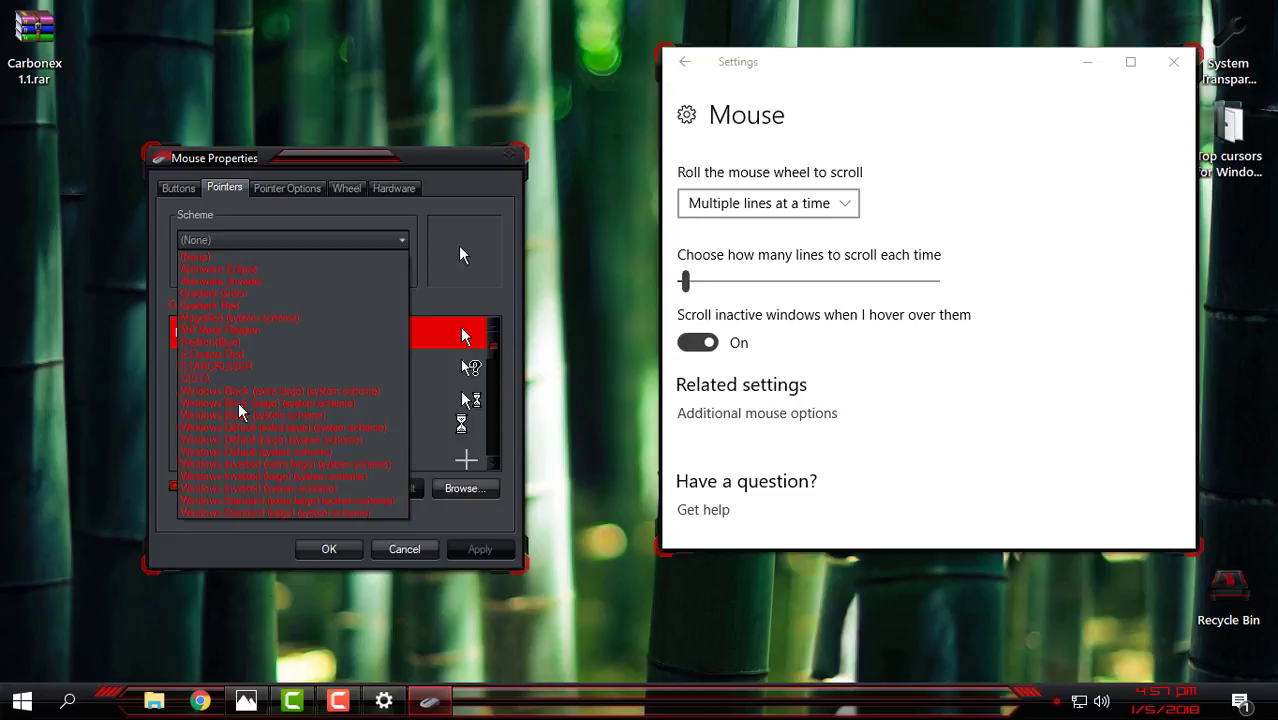
pyautogui.click(250, 272)
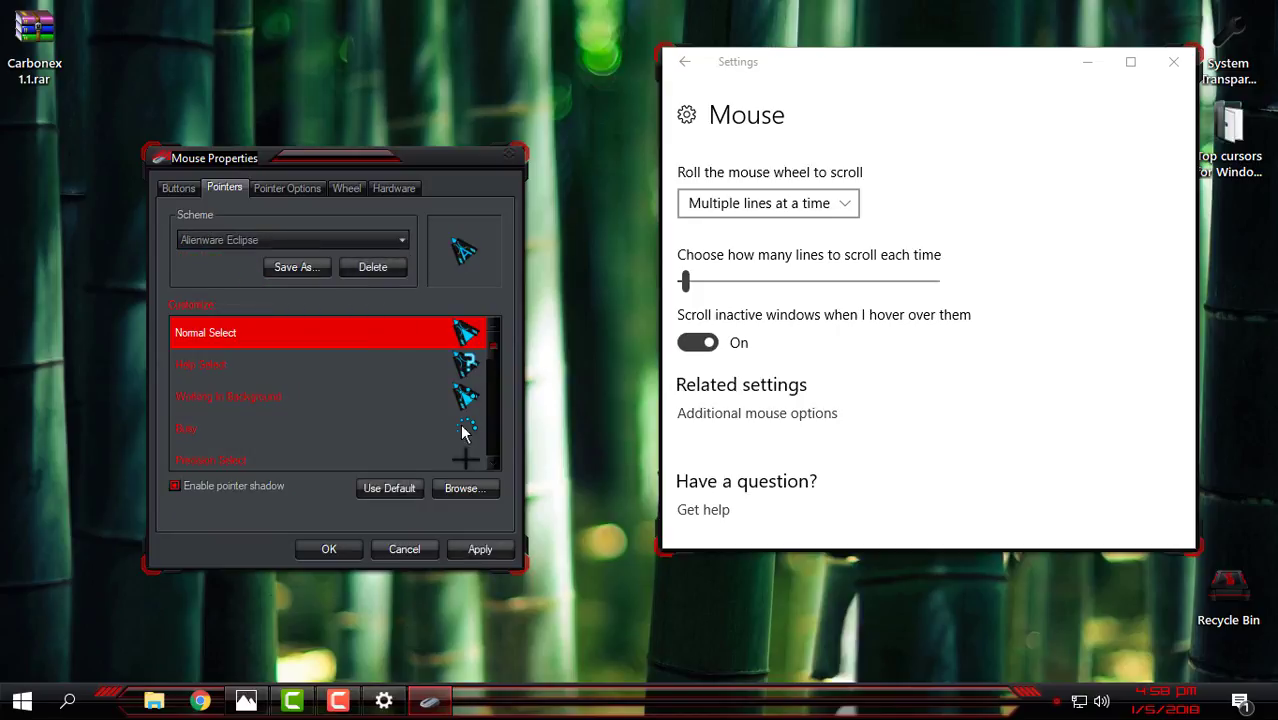
pyautogui.click(460, 366)
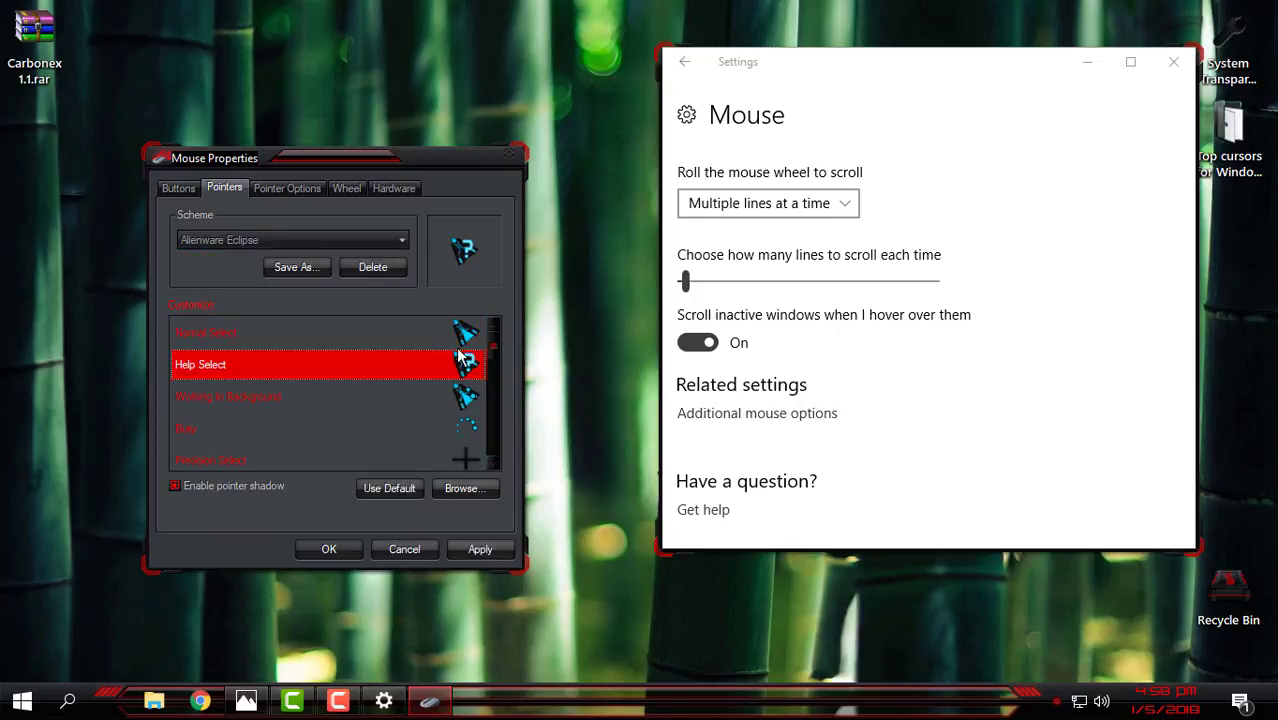
pyautogui.click(460, 342)
pyautogui.click(329, 549)
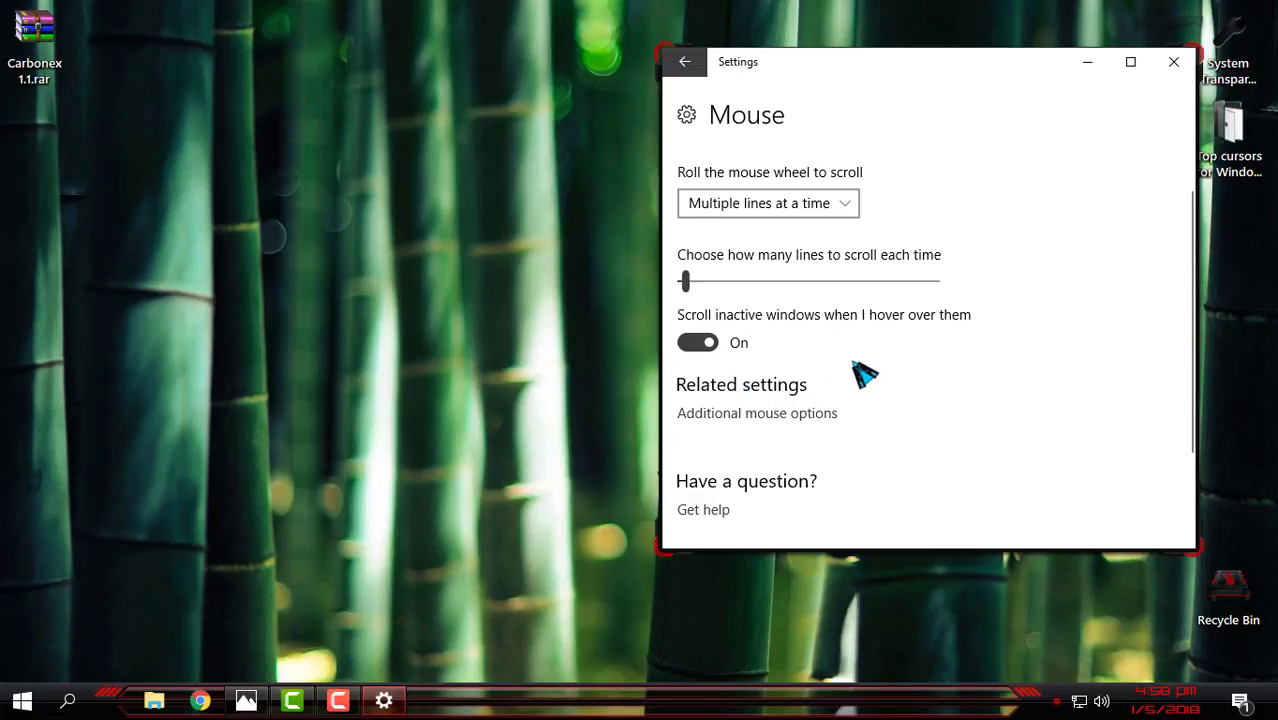
pyautogui.rightClick(472, 292)
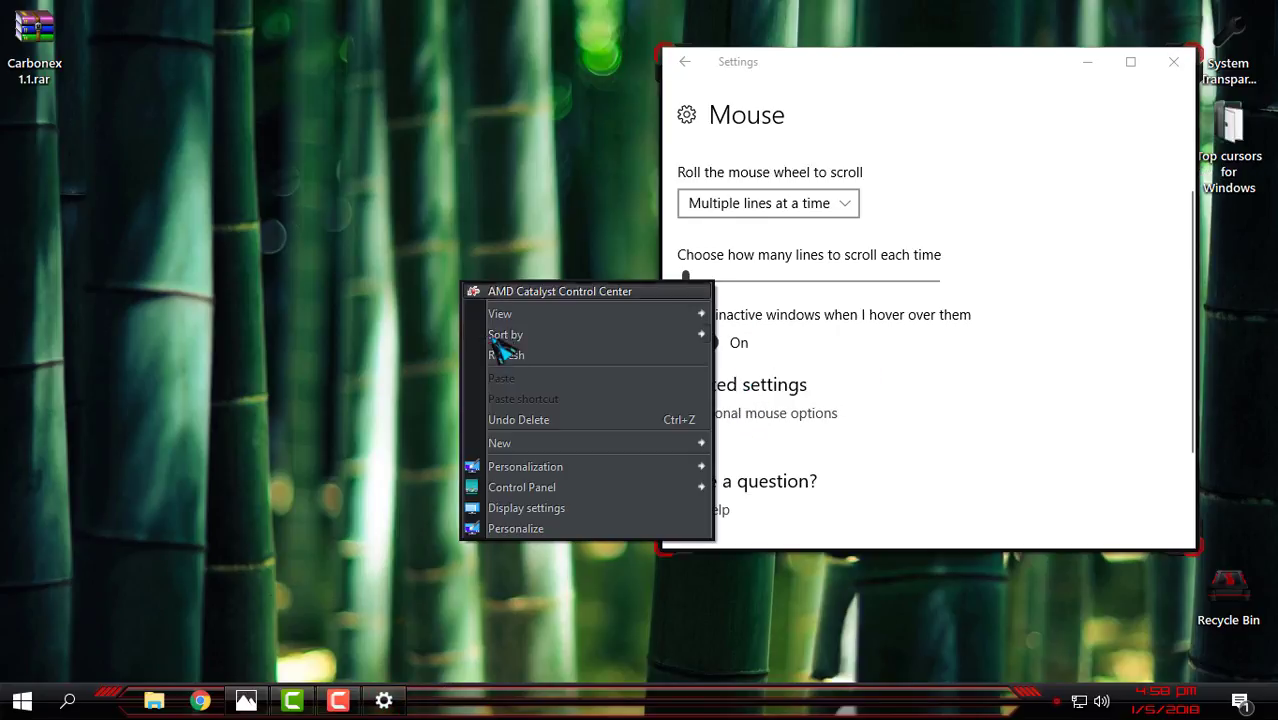
pyautogui.click(513, 350)
# Review the Eclipse Help Select and Working In Background cursors, refresh, and close Mouse Properties.
pyautogui.click(765, 414)
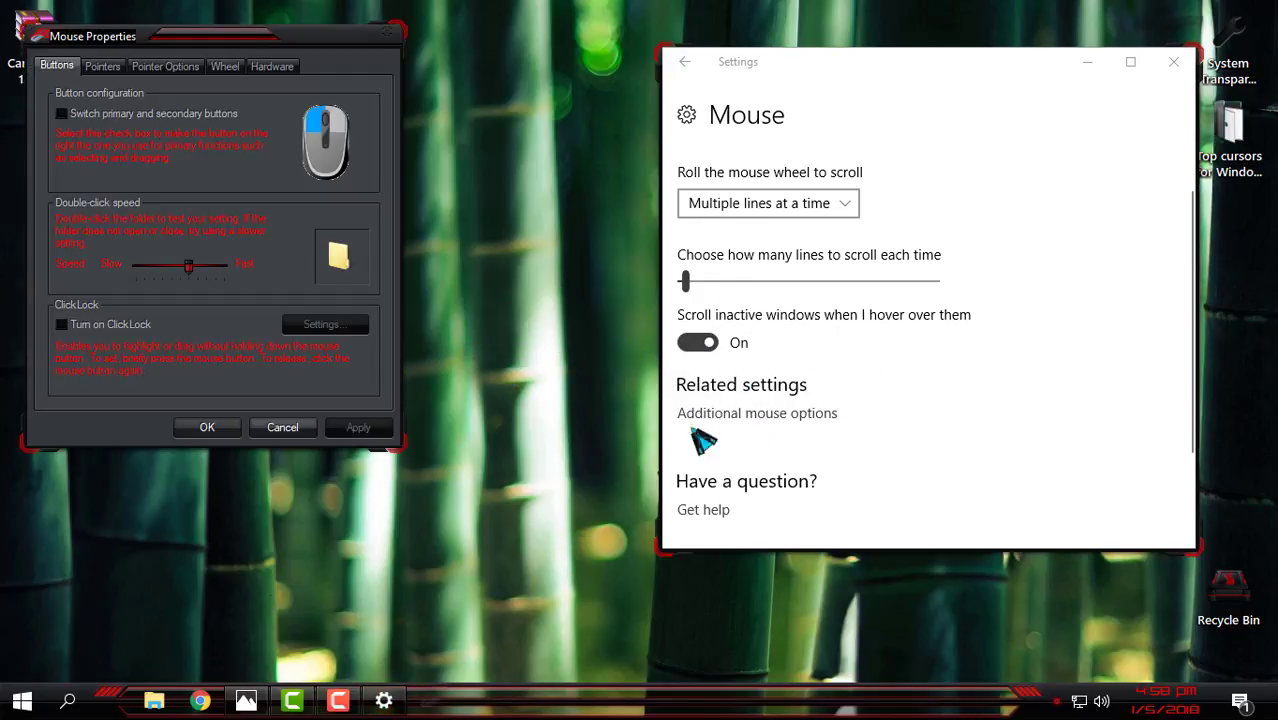
pyautogui.click(102, 66)
pyautogui.click(350, 244)
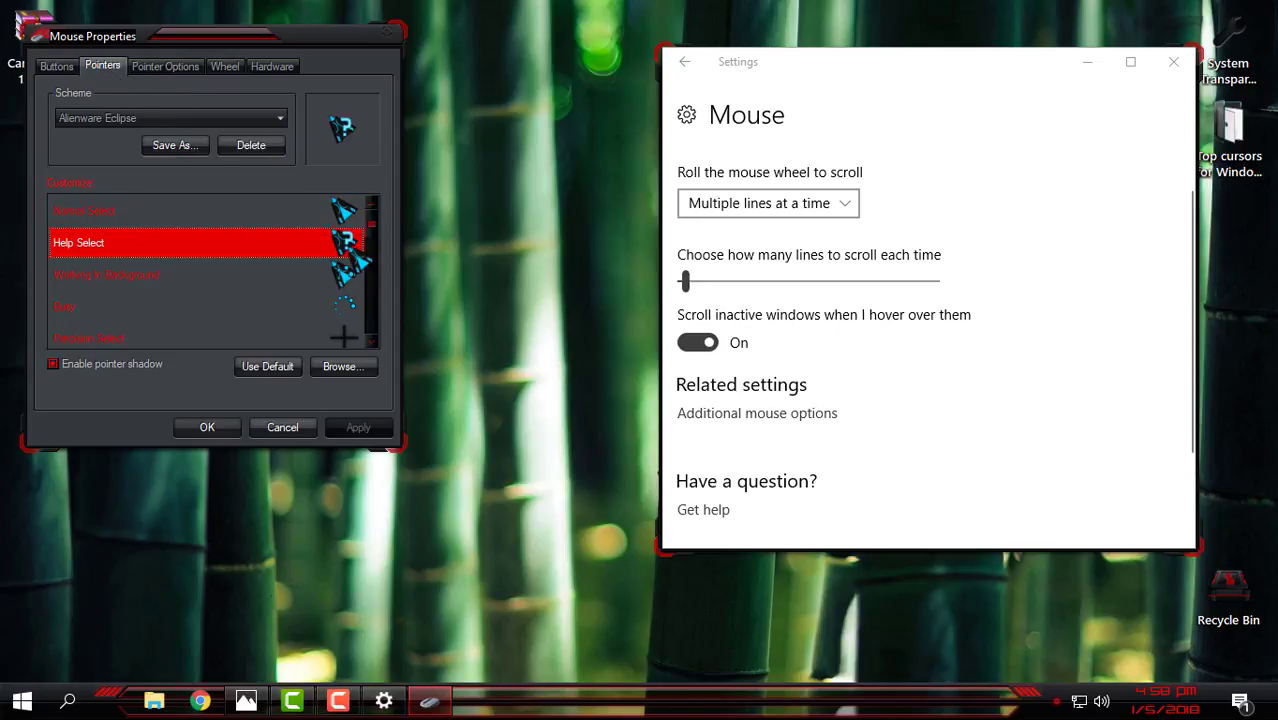
pyautogui.click(340, 273)
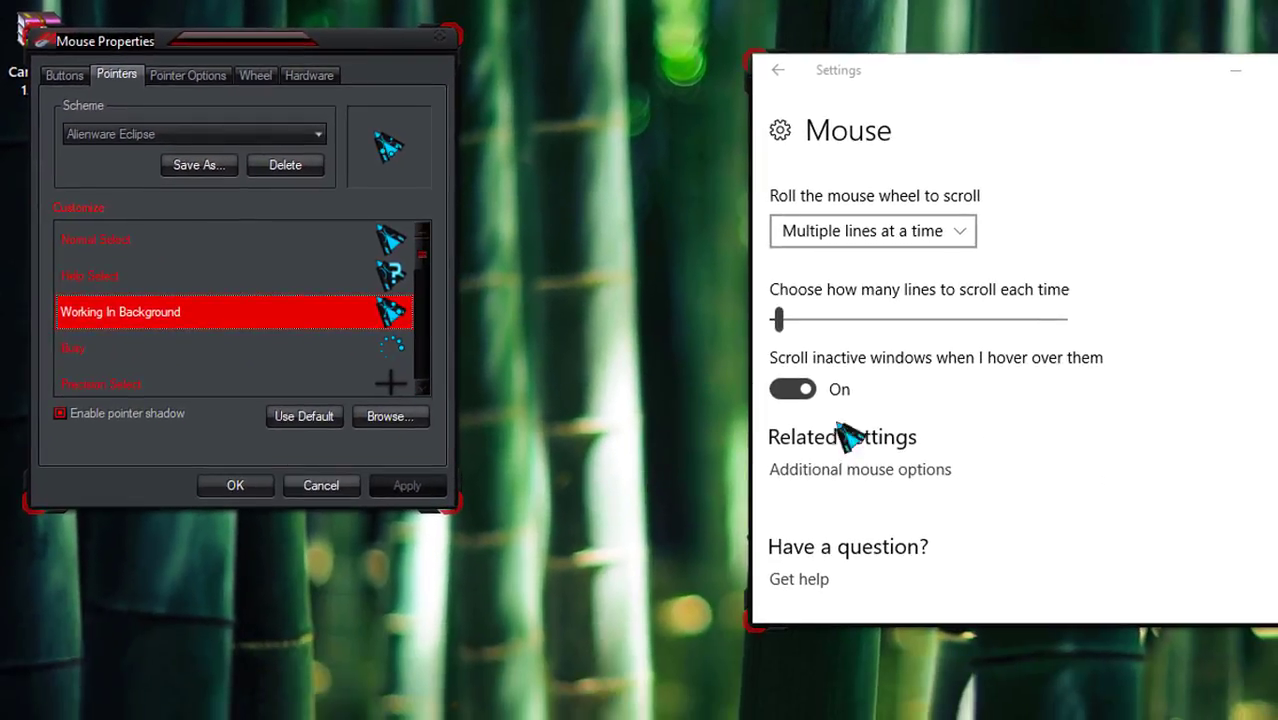
pyautogui.rightClick(560, 282)
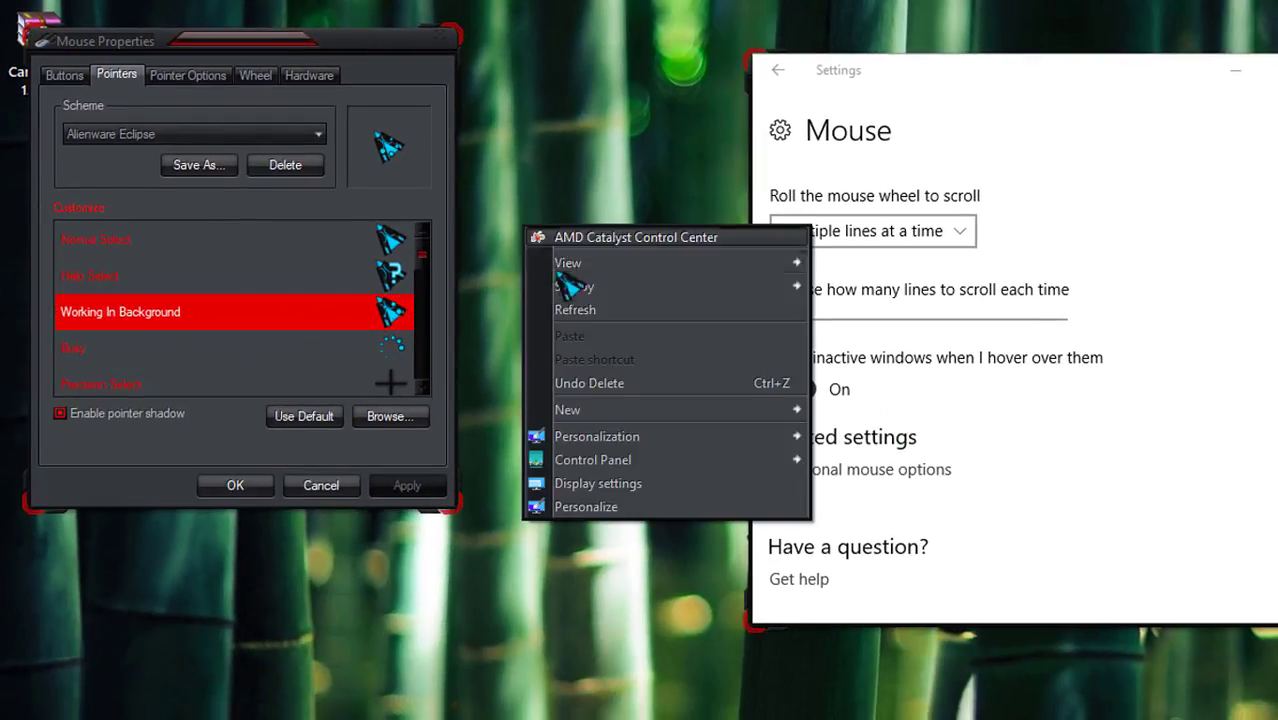
pyautogui.click(560, 302)
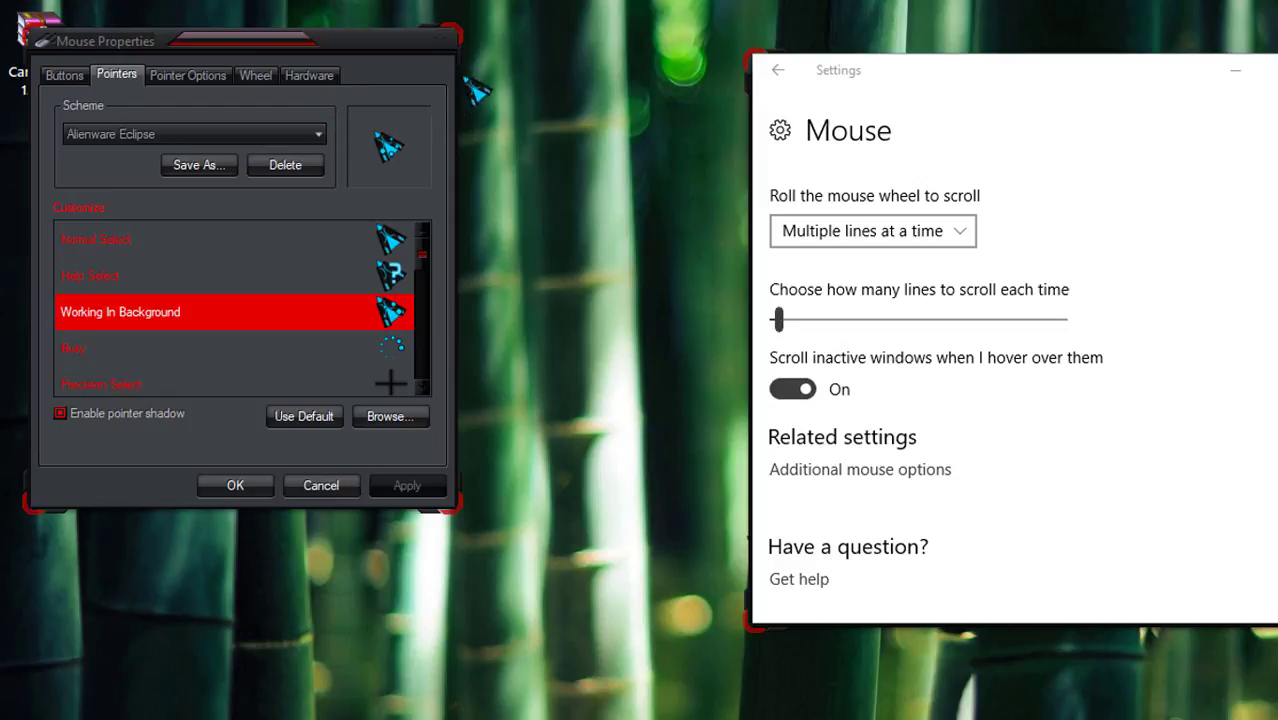
pyautogui.click(248, 487)
pyautogui.click(845, 470)
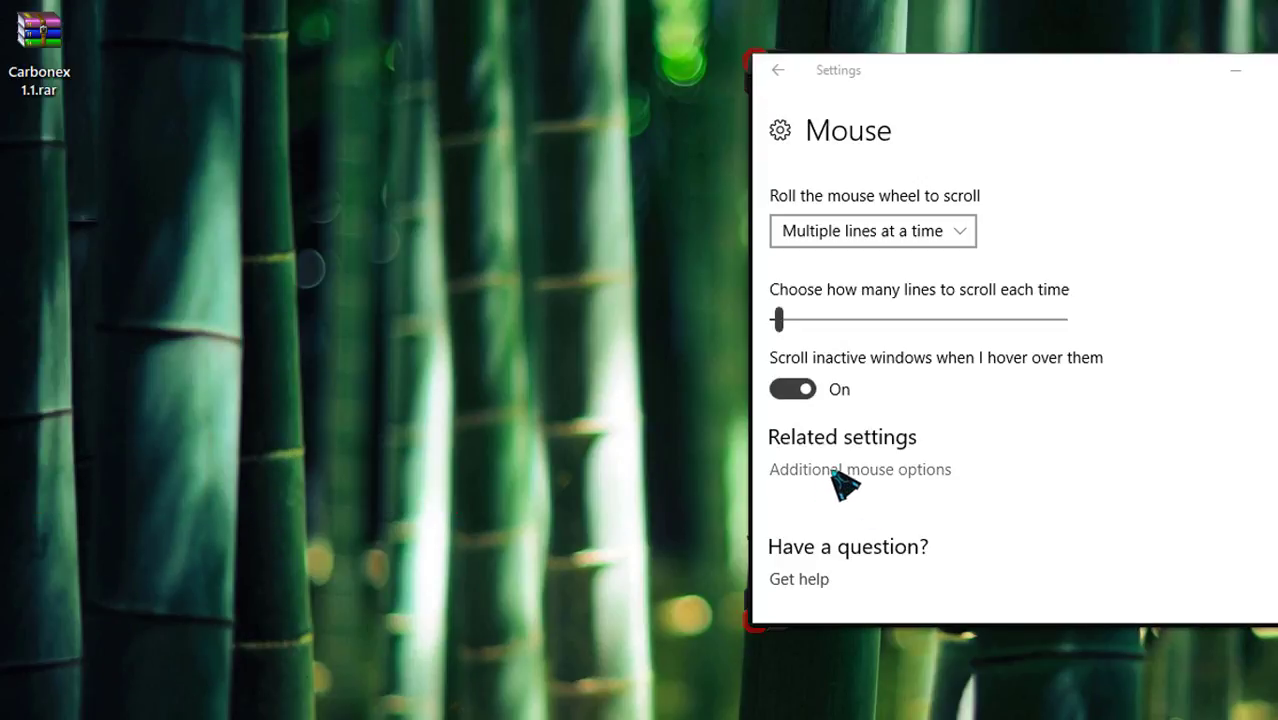
# Select the Alienware_Invader pointer scheme and apply it with OK.
pyautogui.click(155, 105)
pyautogui.click(235, 163)
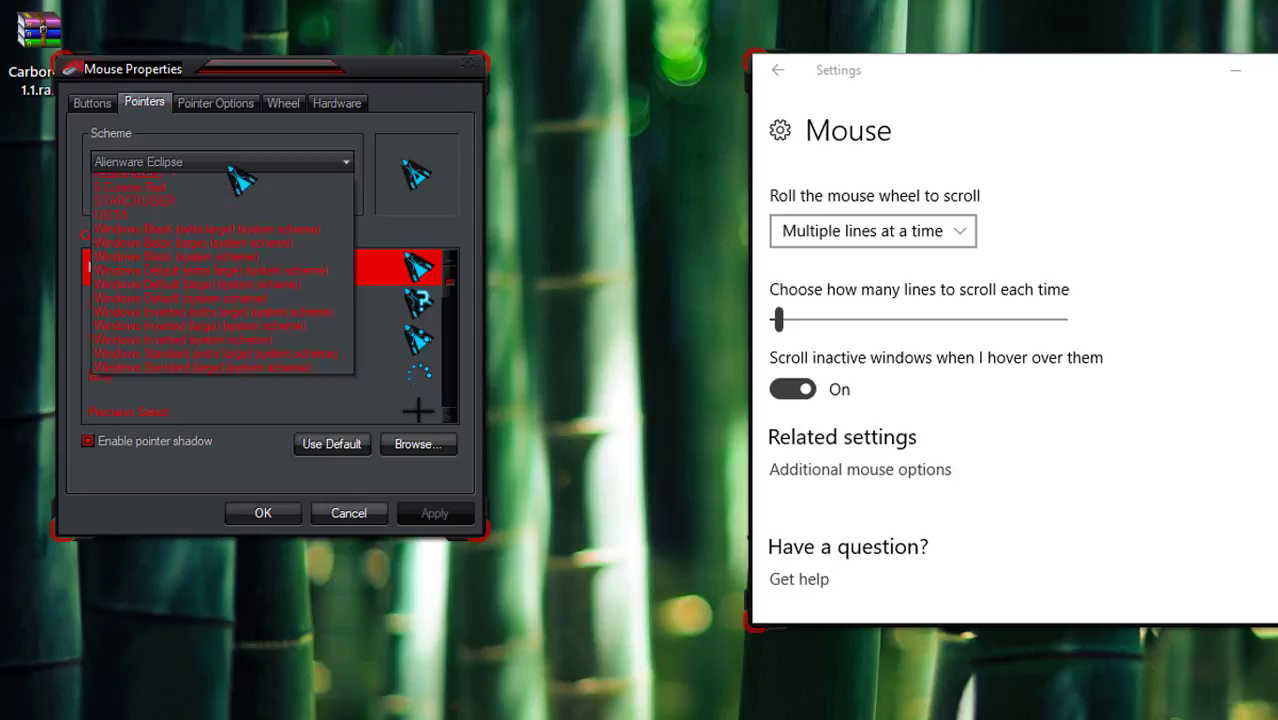
pyautogui.click(193, 209)
pyautogui.click(266, 513)
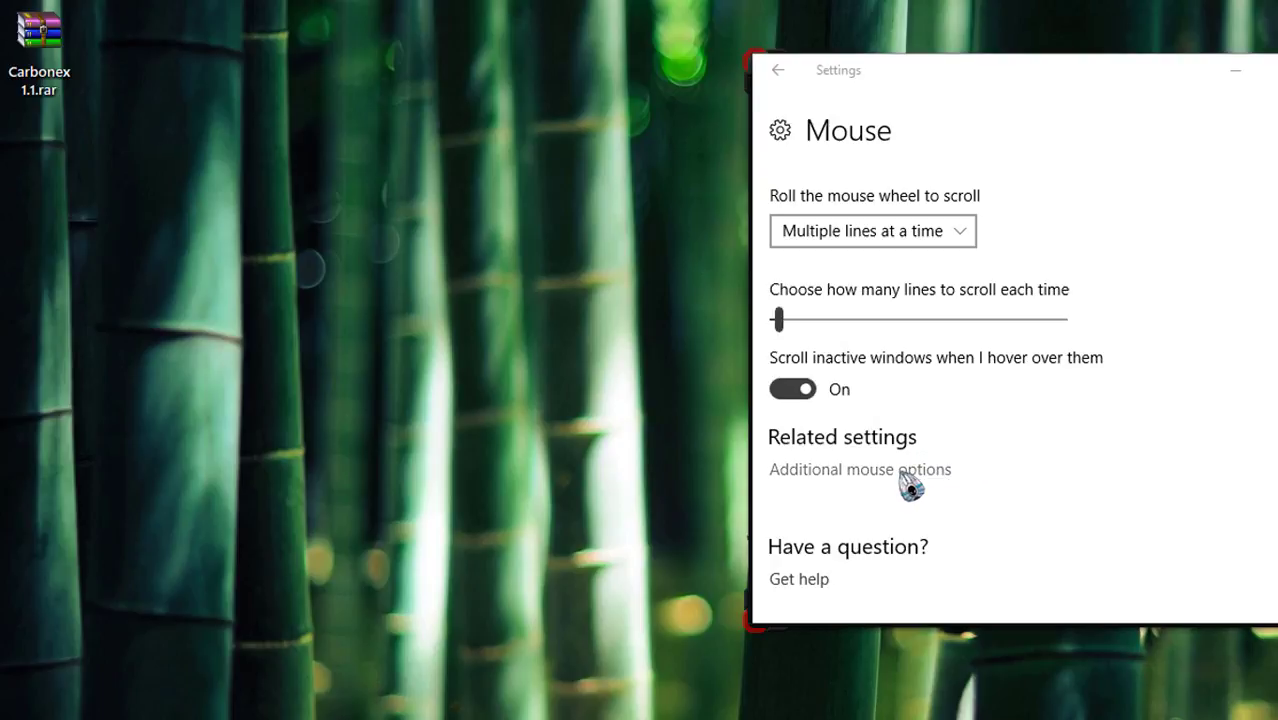
# Reopen Mouse Properties and review the Invader Help Select, Working In Background and Link Select cursors.
pyautogui.click(906, 479)
pyautogui.click(170, 206)
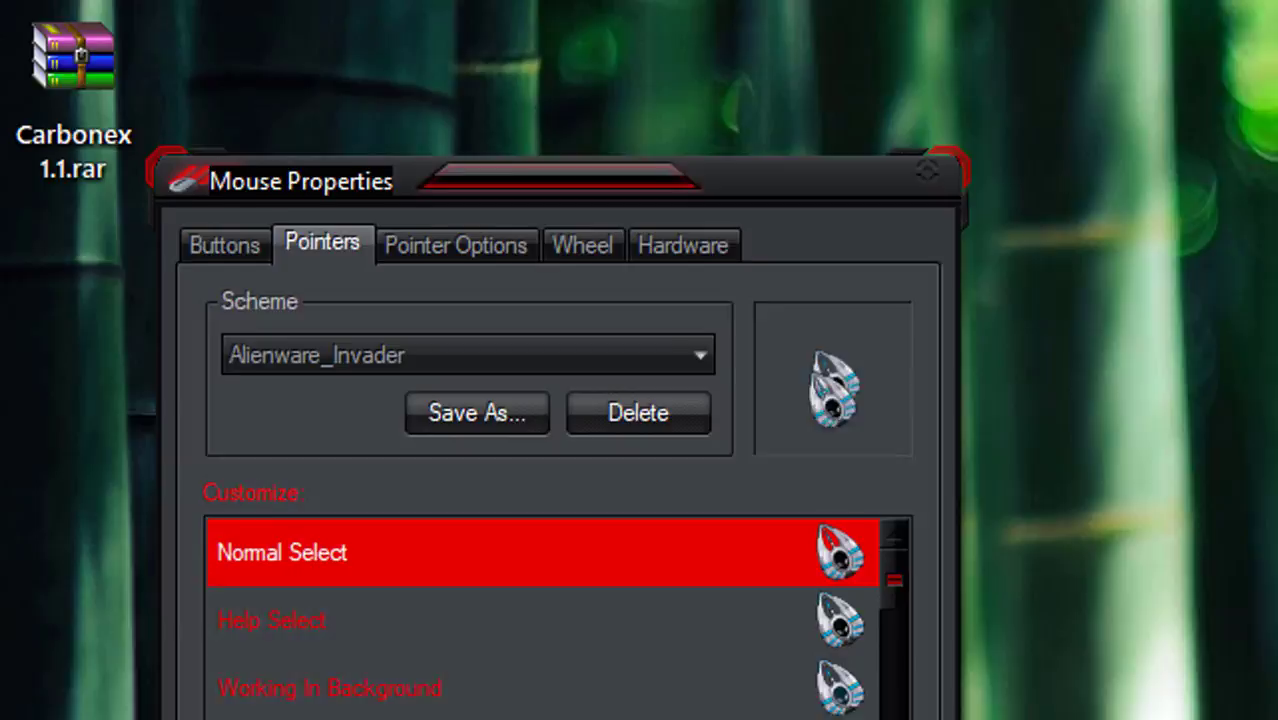
pyautogui.click(272, 620)
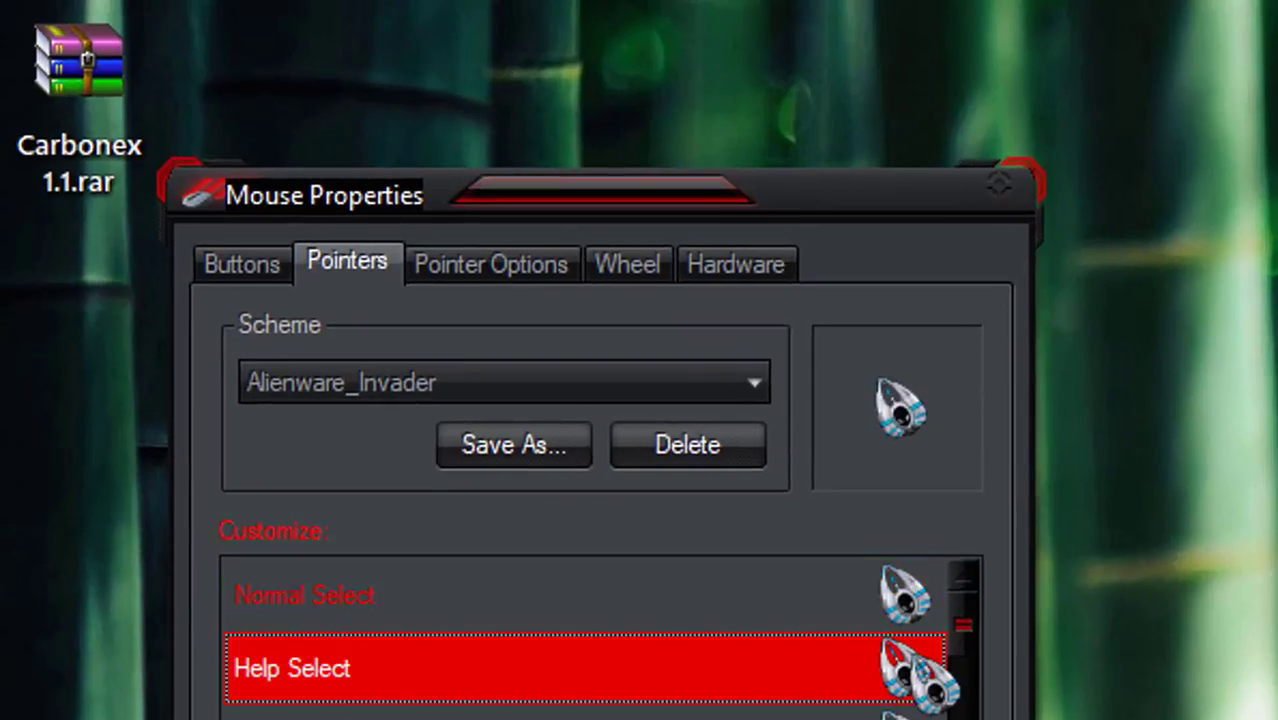
pyautogui.click(330, 688)
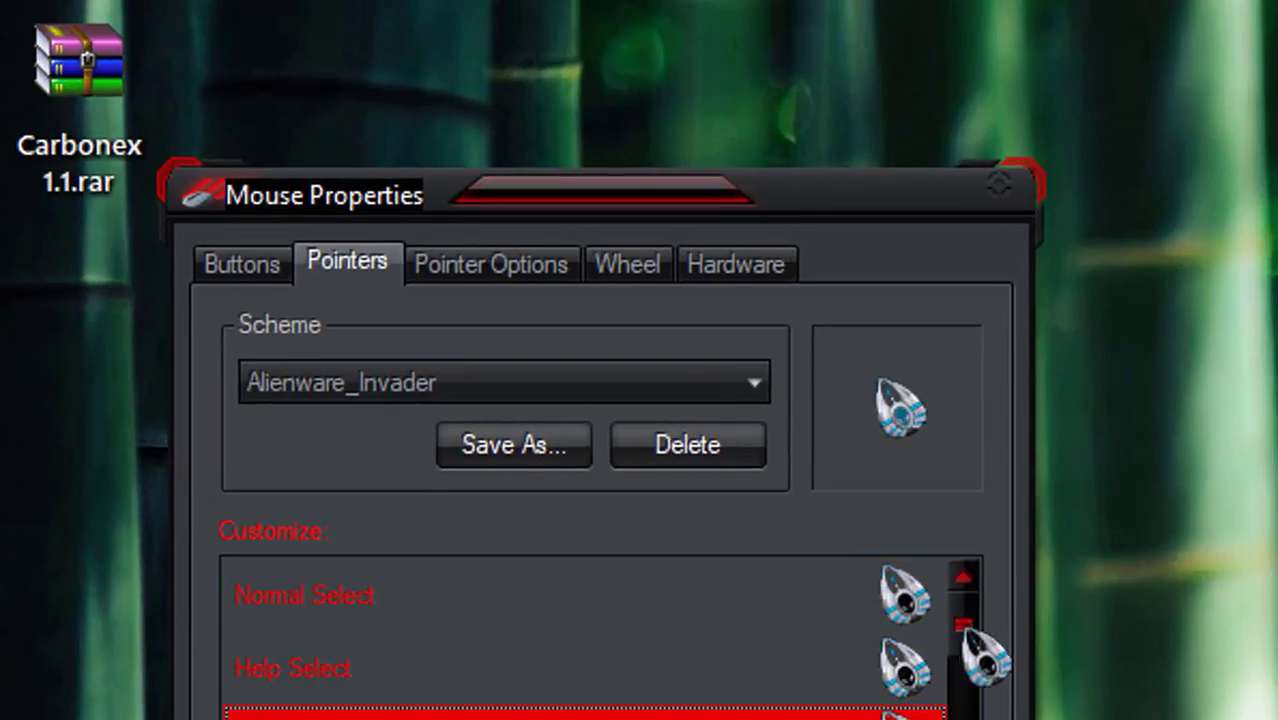
pyautogui.moveTo(963, 622); pyautogui.dragTo(964, 719)
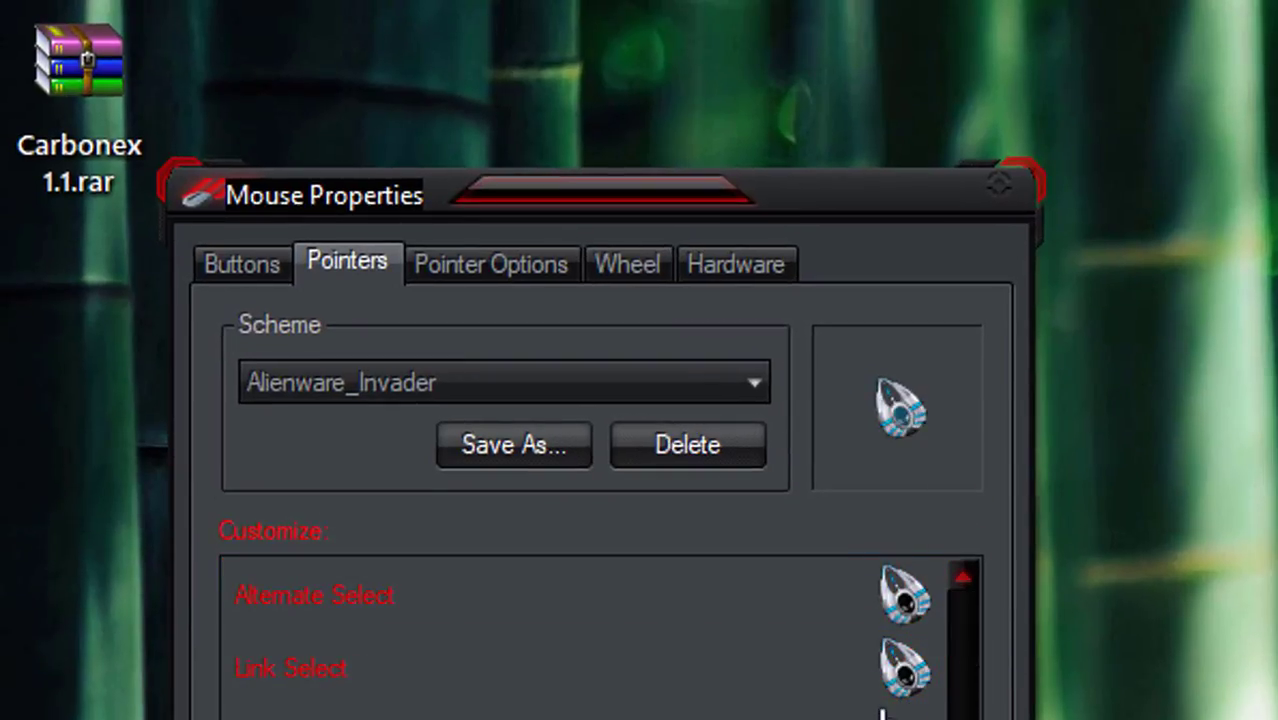
pyautogui.click(855, 645)
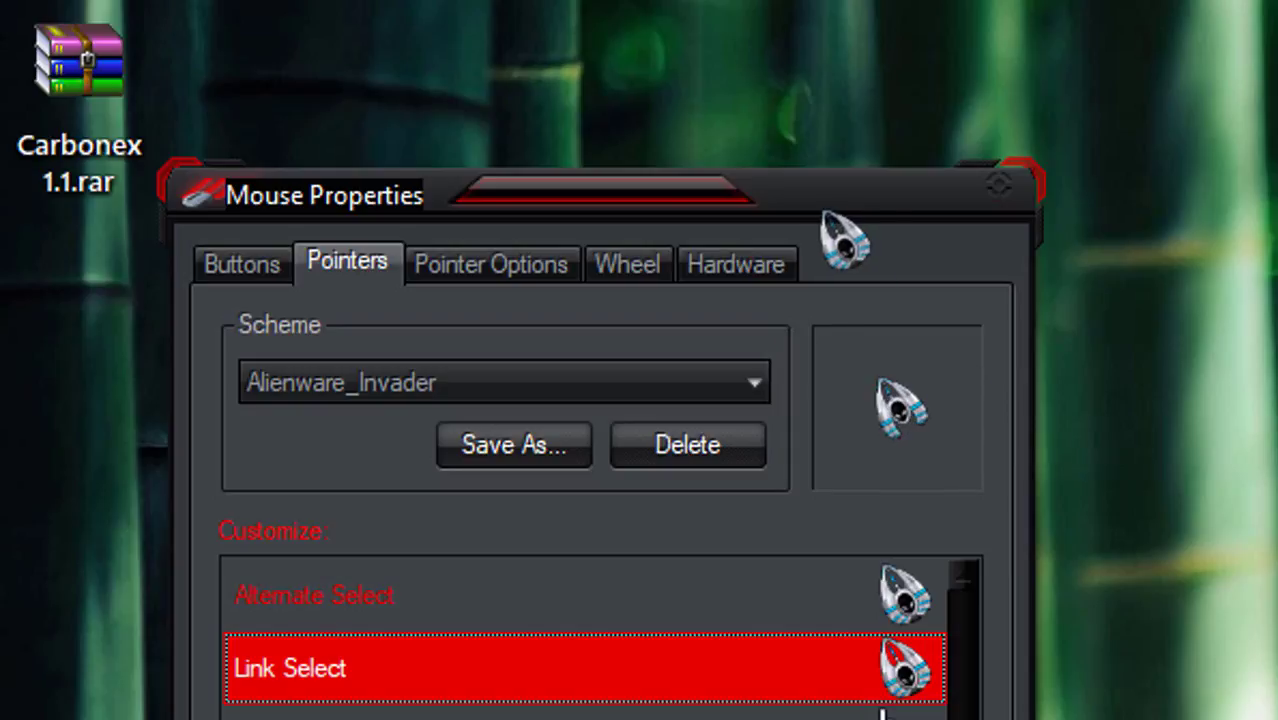
pyautogui.moveTo(823, 216); pyautogui.dragTo(967, 205)
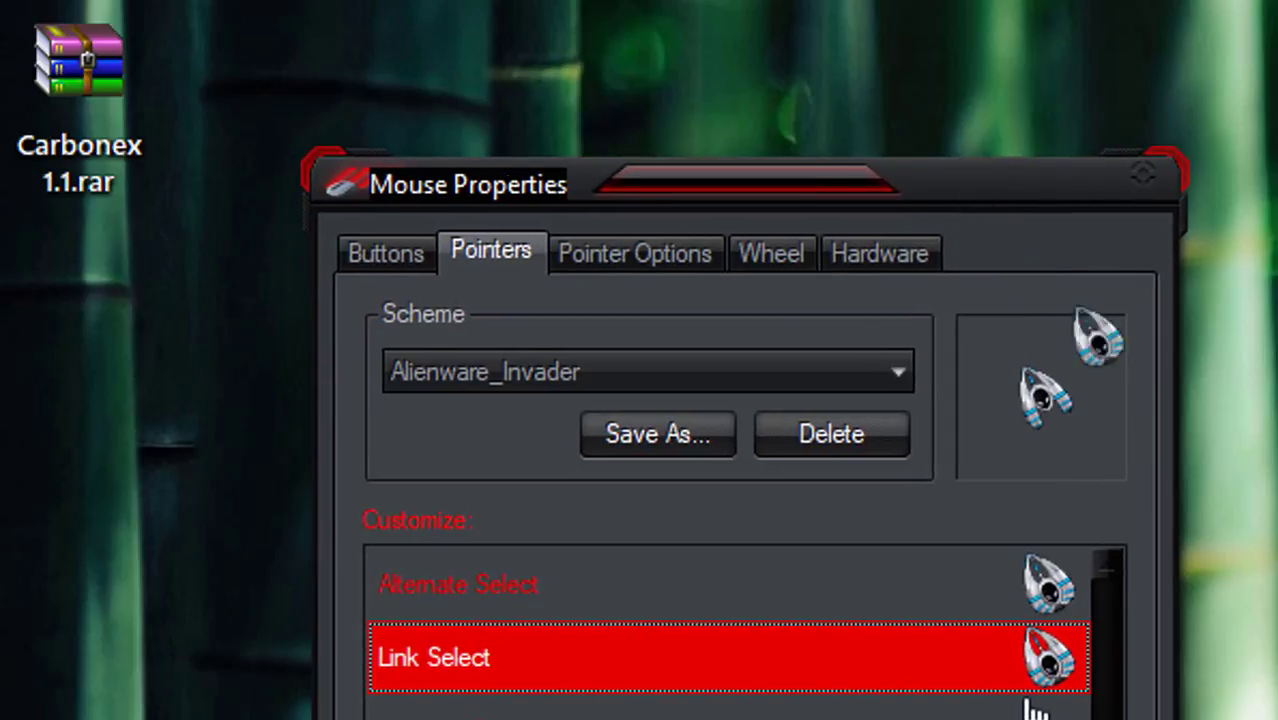
pyautogui.click(560, 378)
# Apply the Gradient Green scheme with OK and refresh the desktop.
pyautogui.click(565, 490)
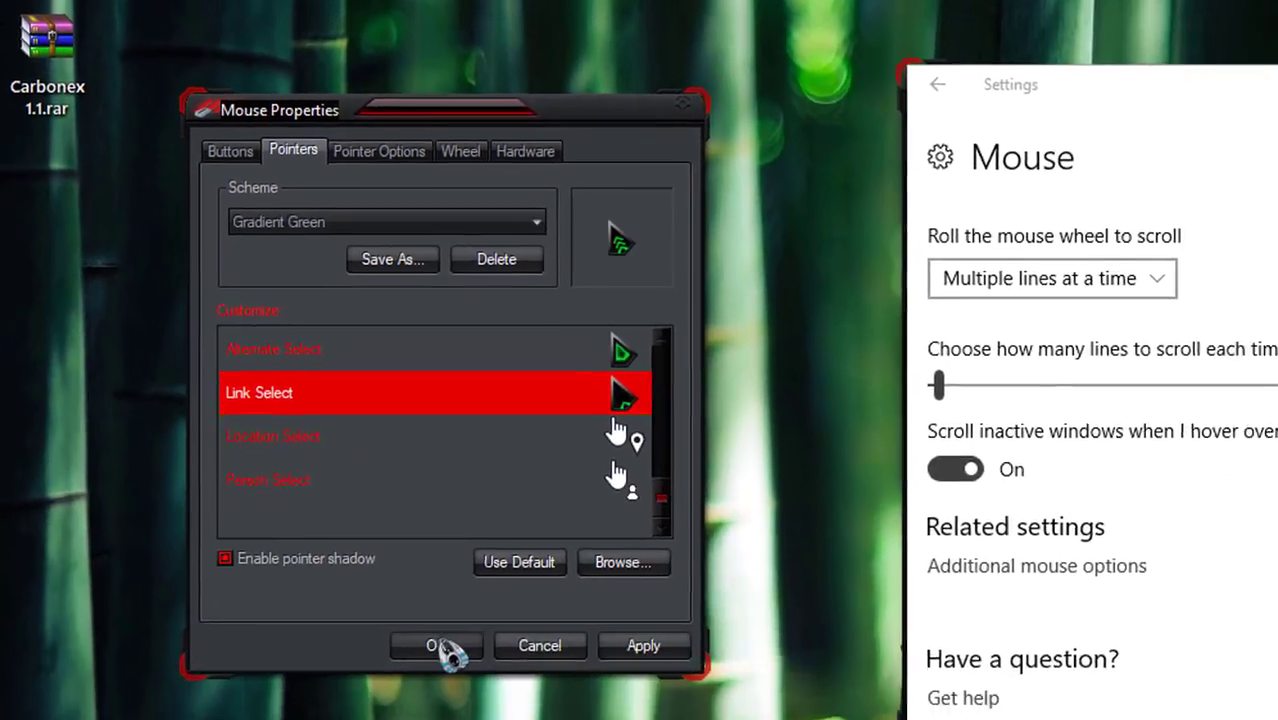
pyautogui.click(430, 643)
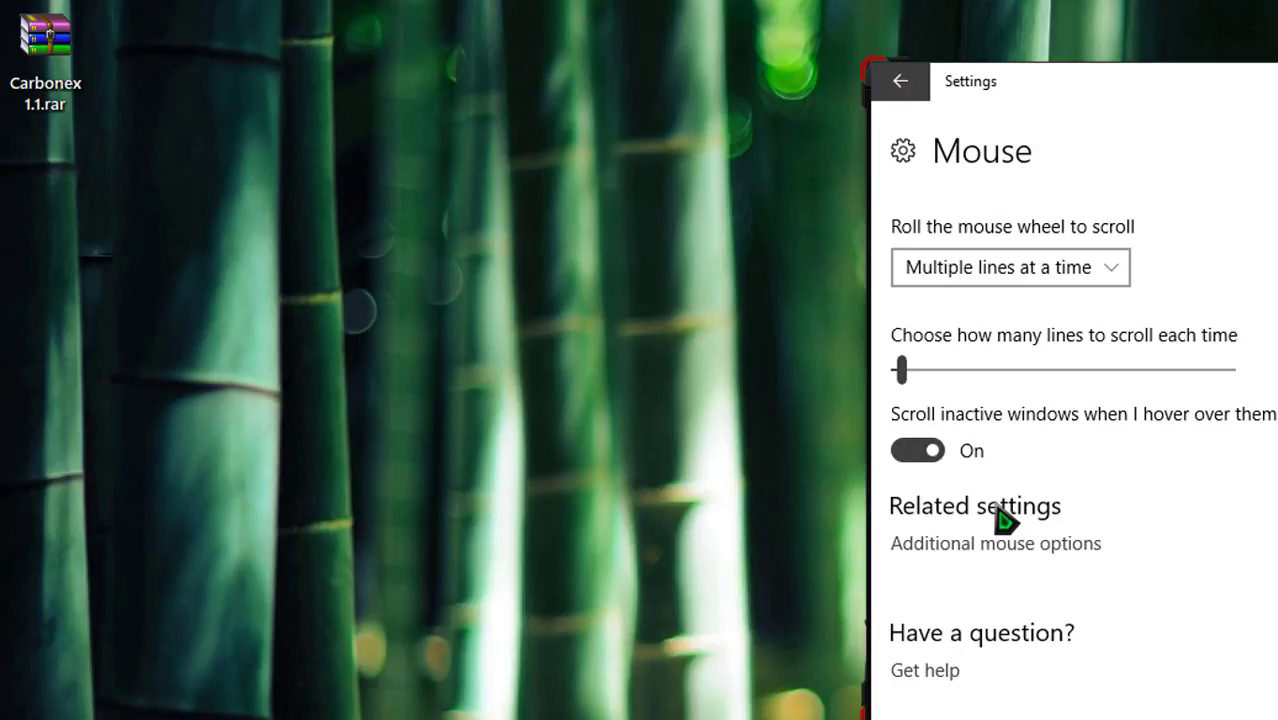
pyautogui.rightClick(686, 364)
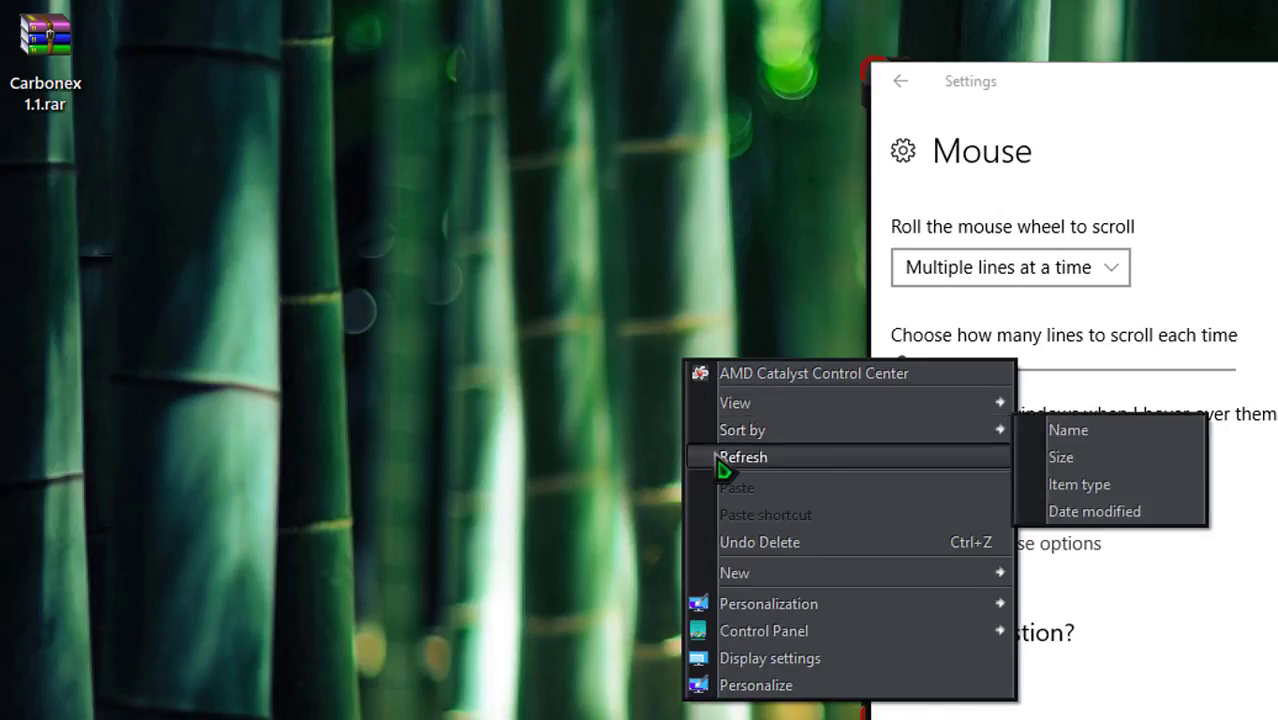
pyautogui.click(722, 458)
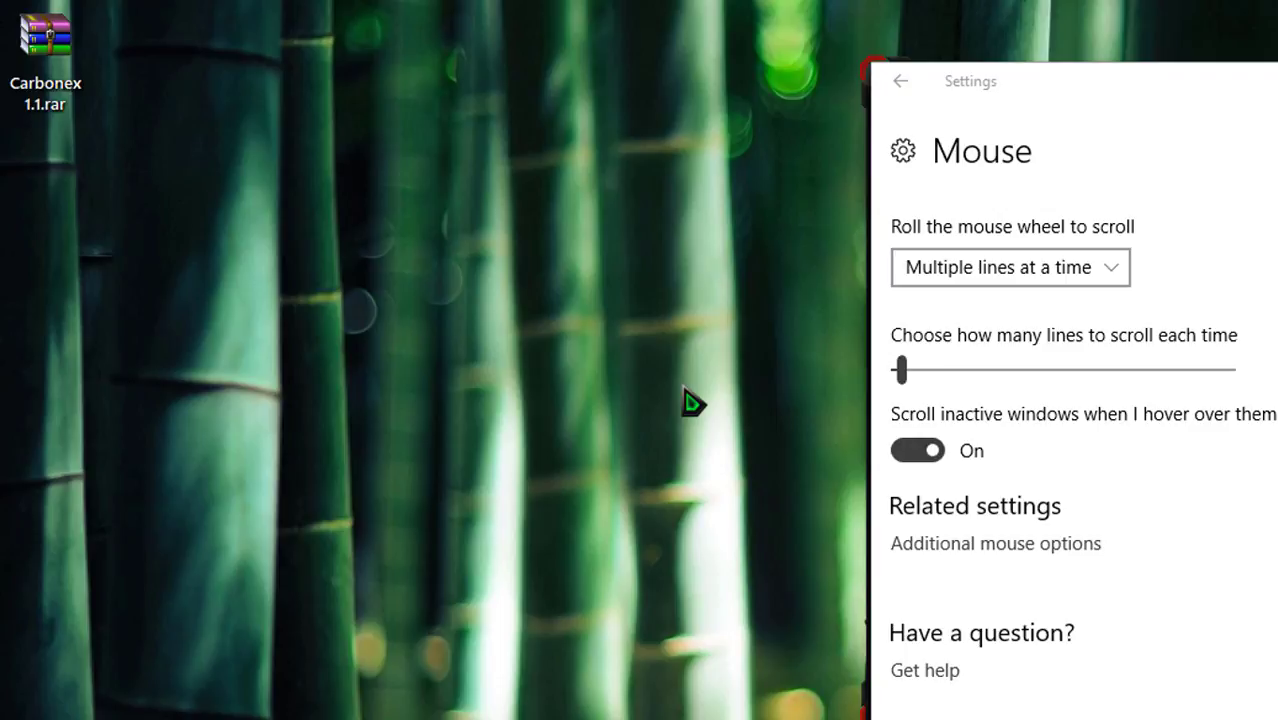
# Reopen Mouse Properties and preview the Gradient Green Help Select and Working In Background cursors.
pyautogui.click(1000, 543)
pyautogui.click(231, 183)
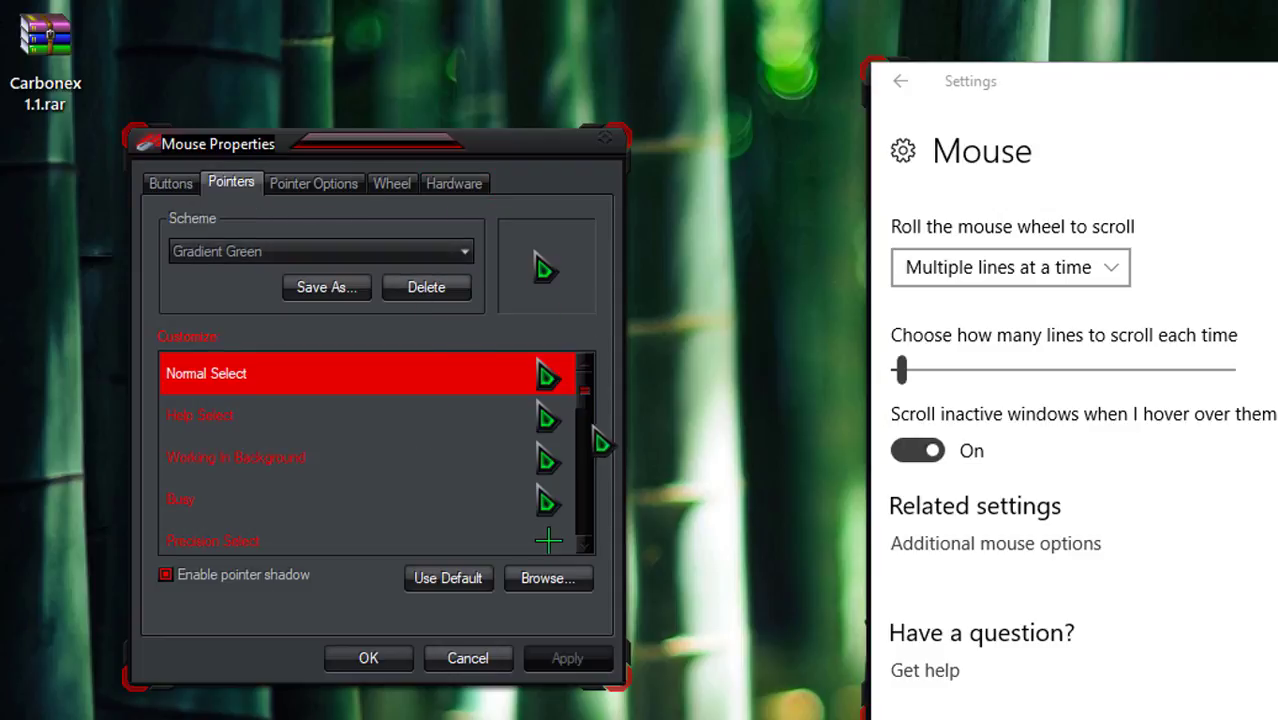
pyautogui.click(565, 420)
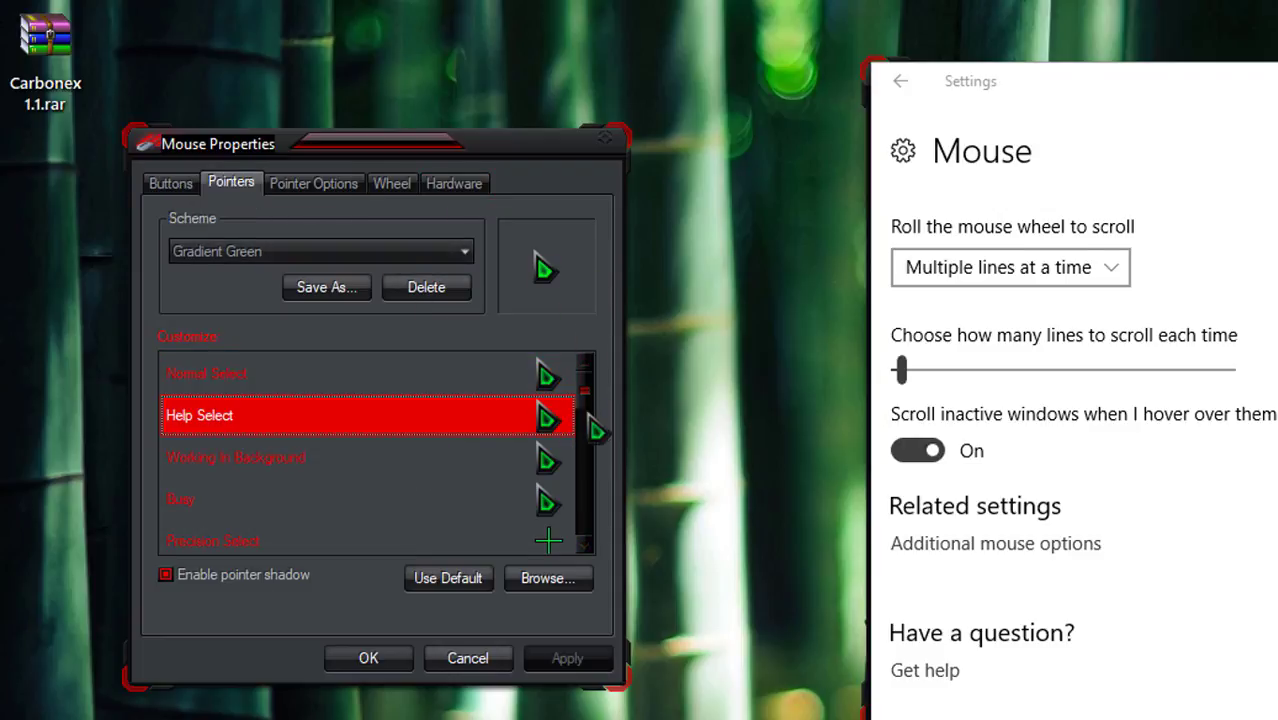
pyautogui.press('Down')
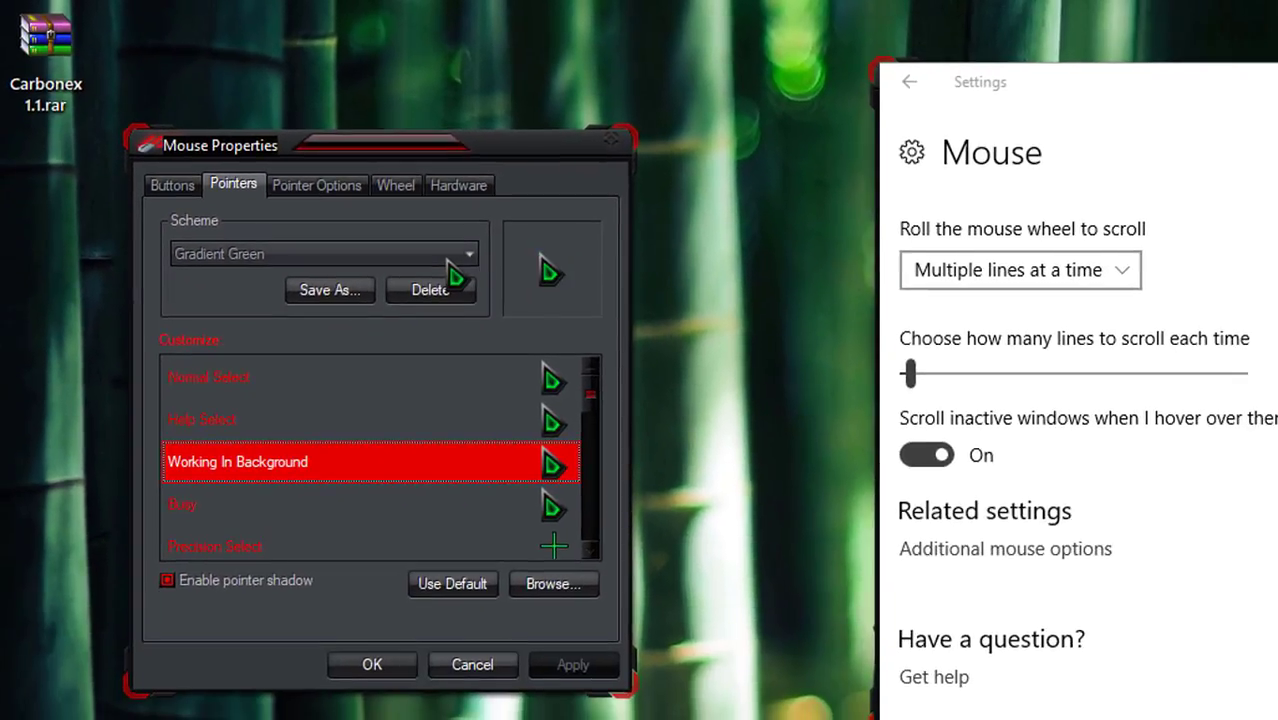
pyautogui.click(655, 365)
# Apply the Gradient Red scheme with OK and reopen Mouse Properties.
pyautogui.click(428, 486)
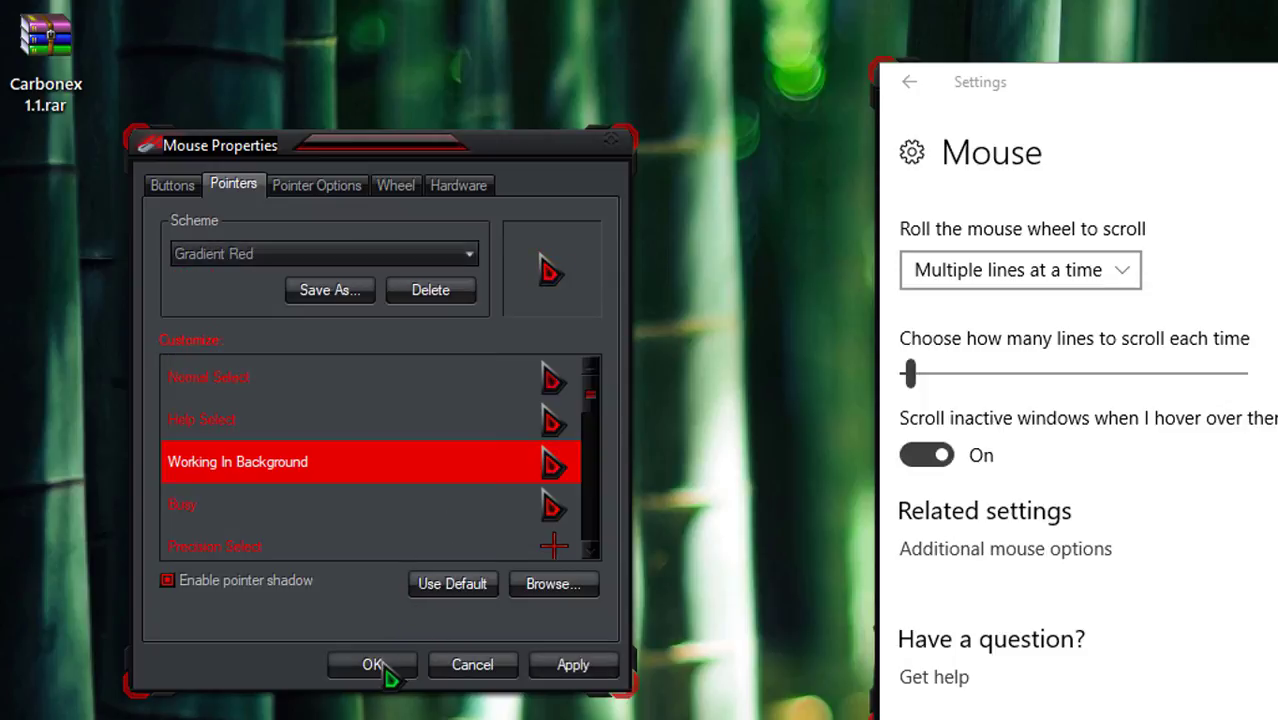
pyautogui.click(388, 668)
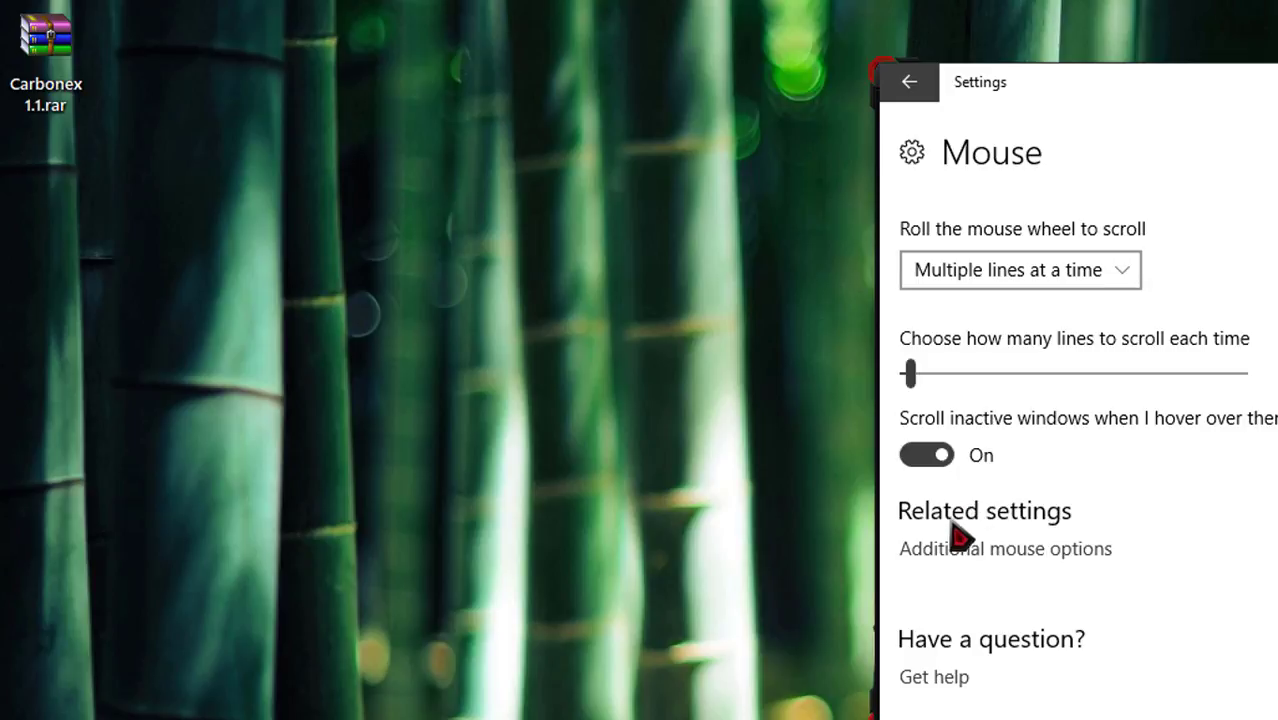
pyautogui.click(943, 552)
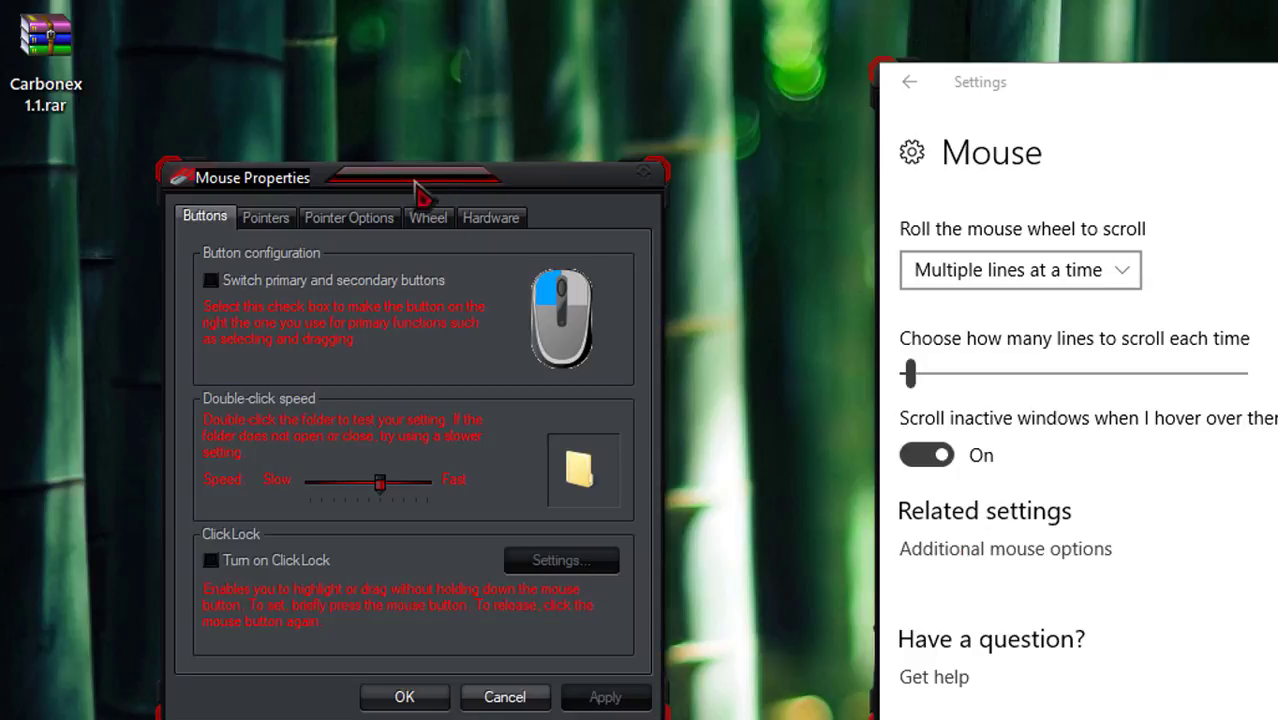
# Review the Gradient Red Help Select, Working In Background, Alternate Select and Link Select cursors.
pyautogui.click(362, 228)
pyautogui.click(266, 220)
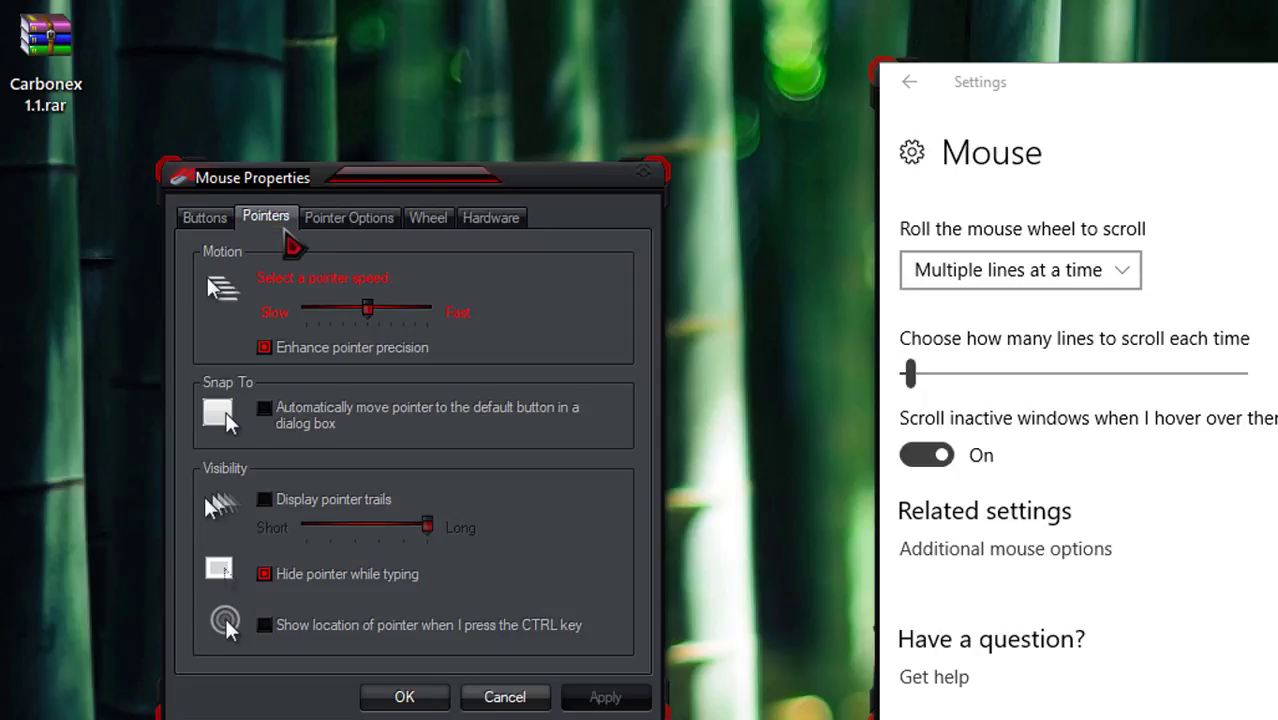
pyautogui.click(580, 450)
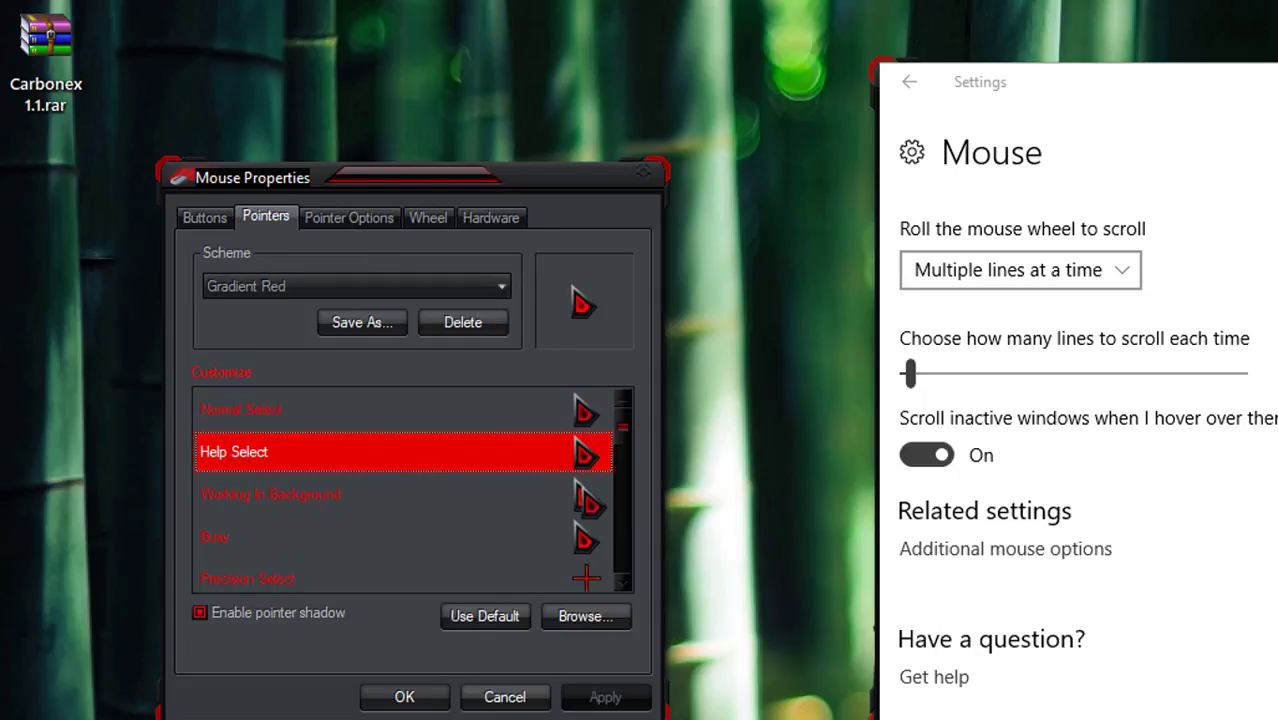
pyautogui.click(580, 494)
pyautogui.moveTo(626, 443); pyautogui.dragTo(618, 529)
pyautogui.click(546, 422)
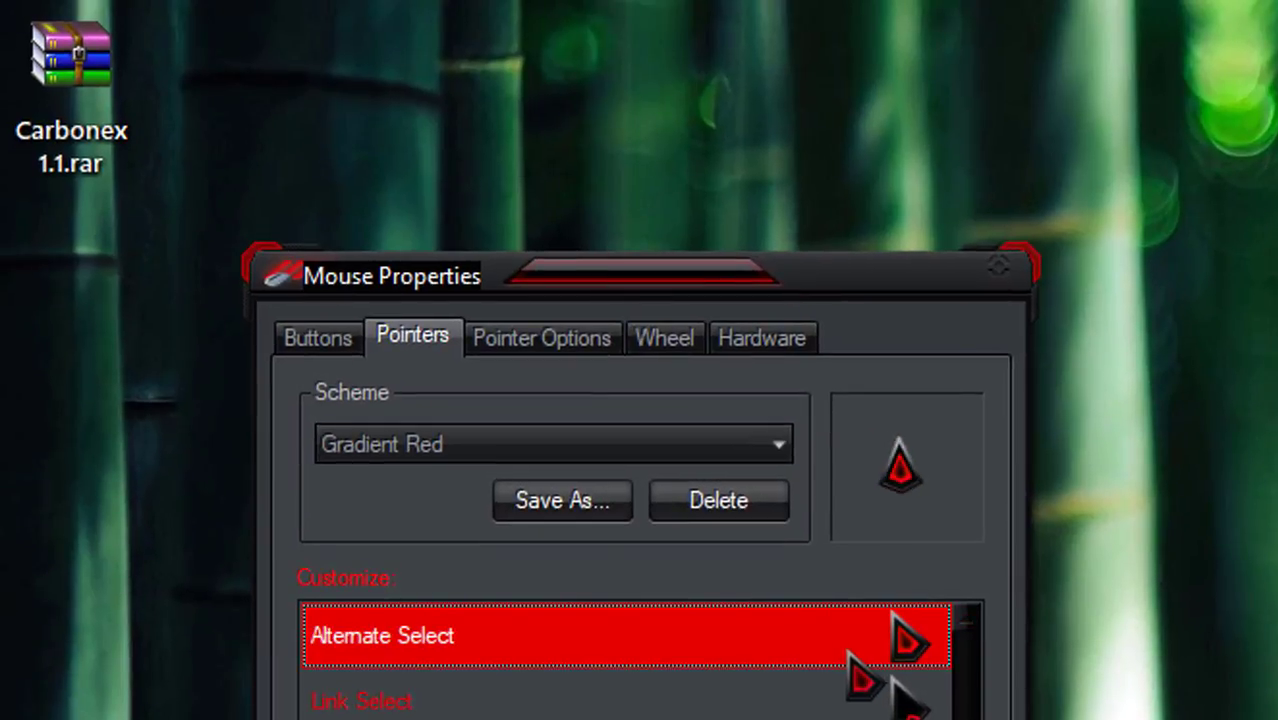
pyautogui.click(862, 695)
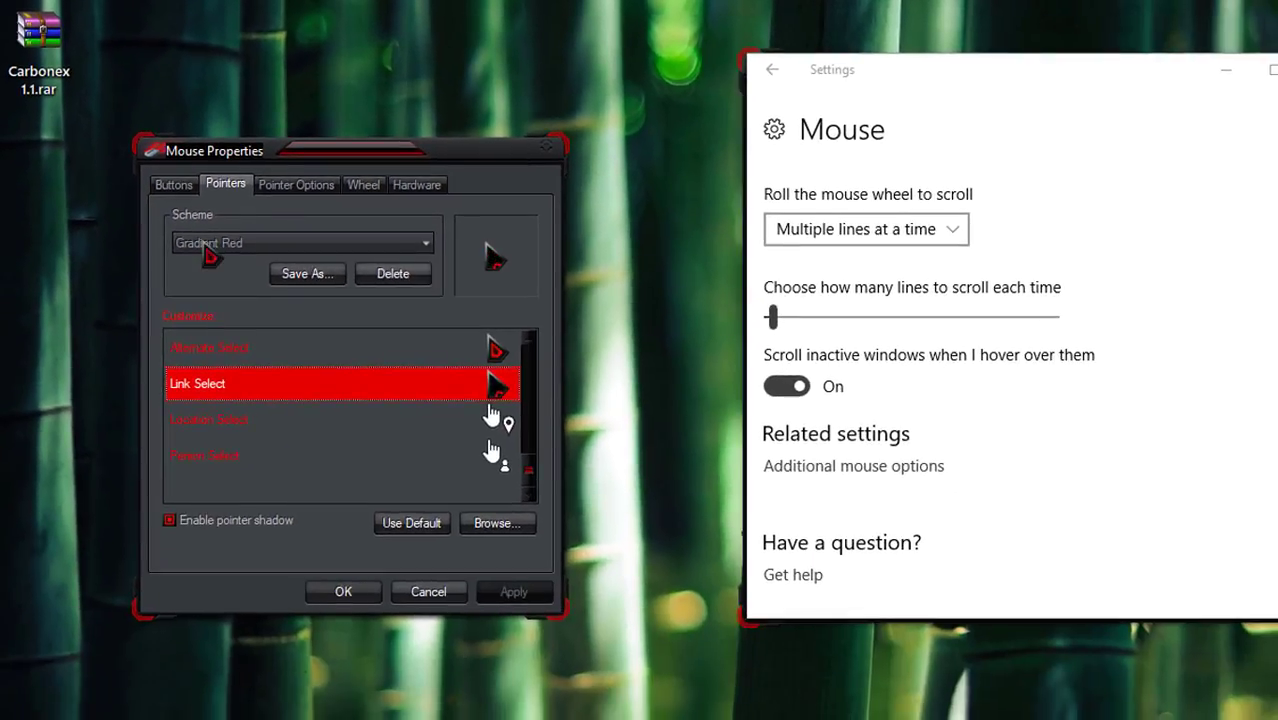
pyautogui.click(458, 546)
# Apply the MB Metal Religion scheme with Enter, then reopen the pointer scheme settings.
pyautogui.click(218, 344)
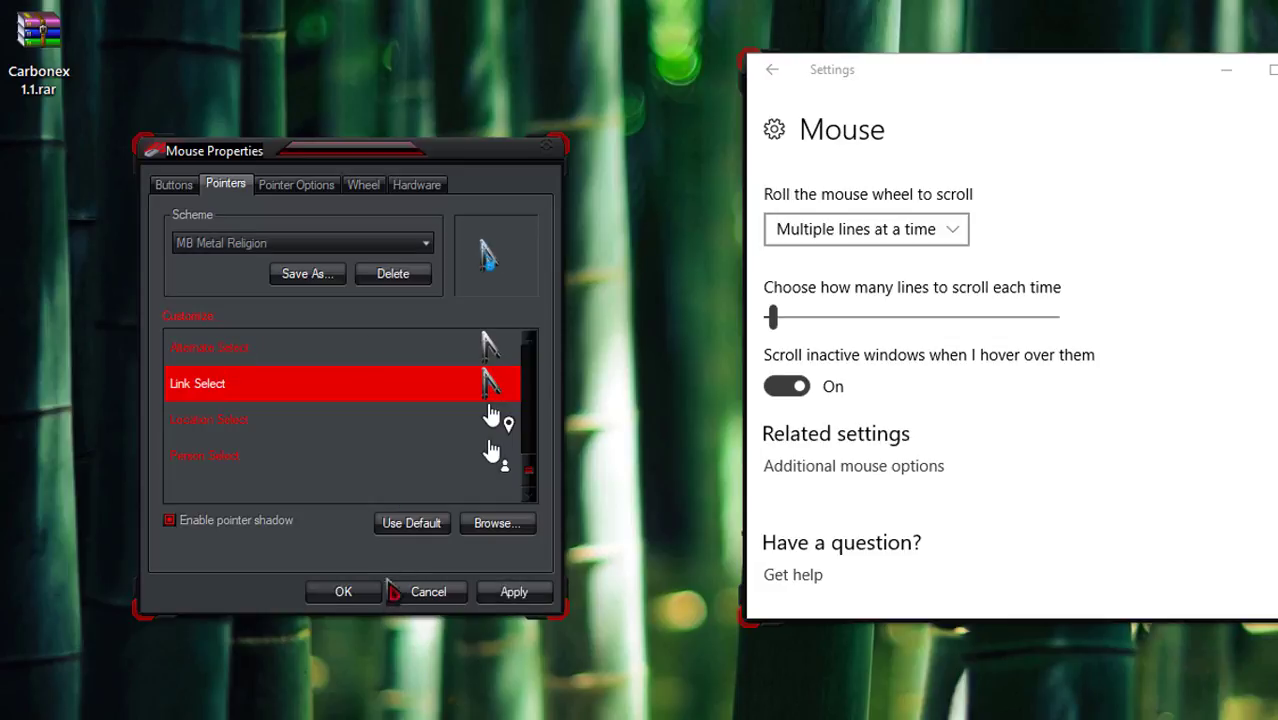
pyautogui.press('Return')
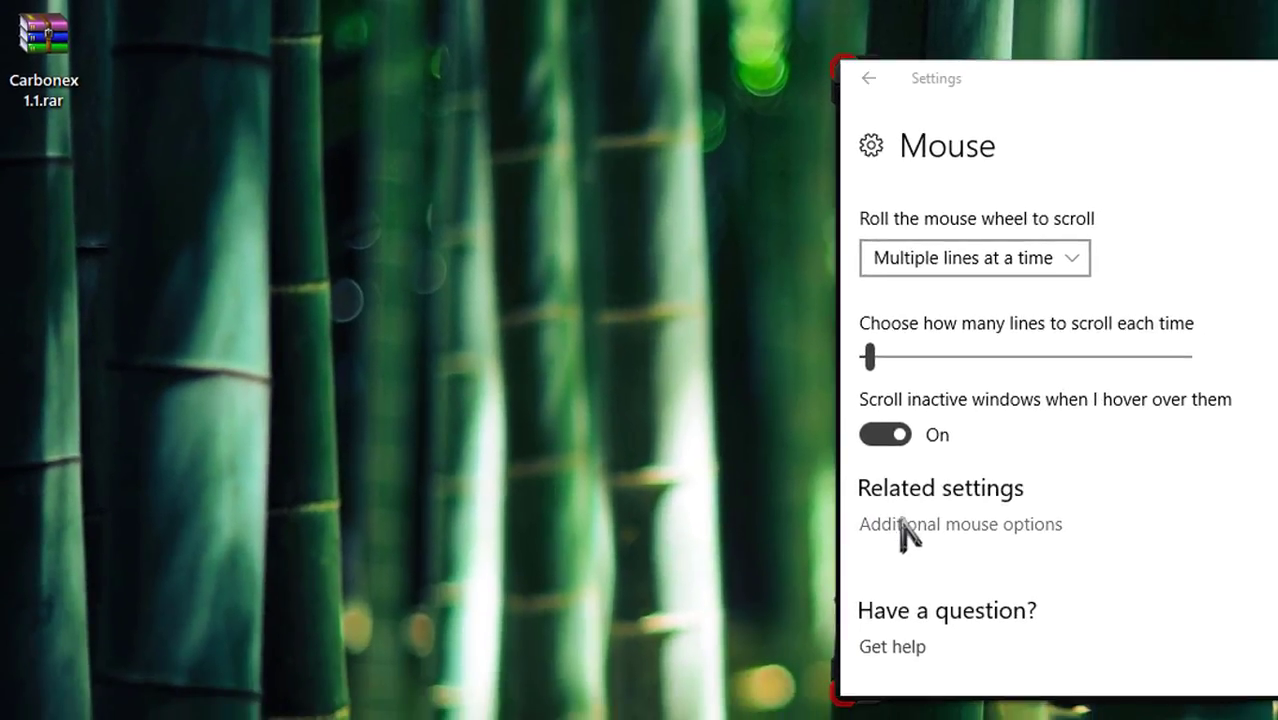
pyautogui.click(905, 533)
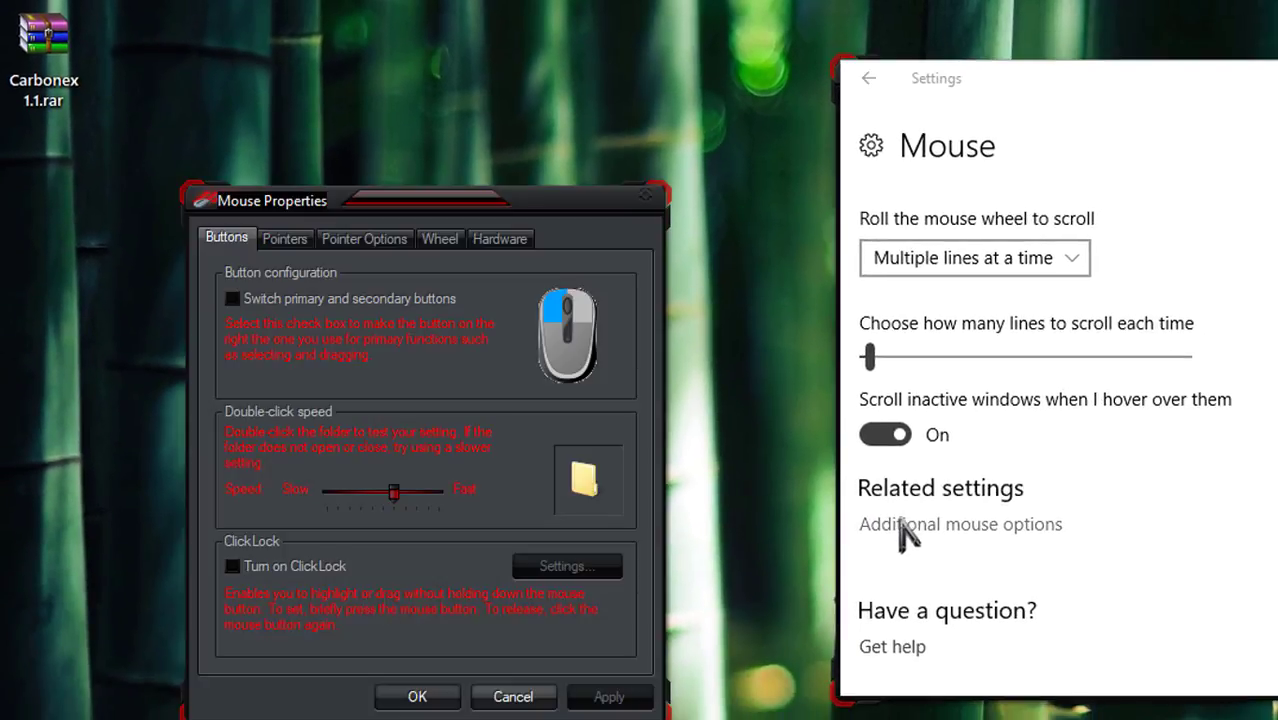
pyautogui.click(287, 239)
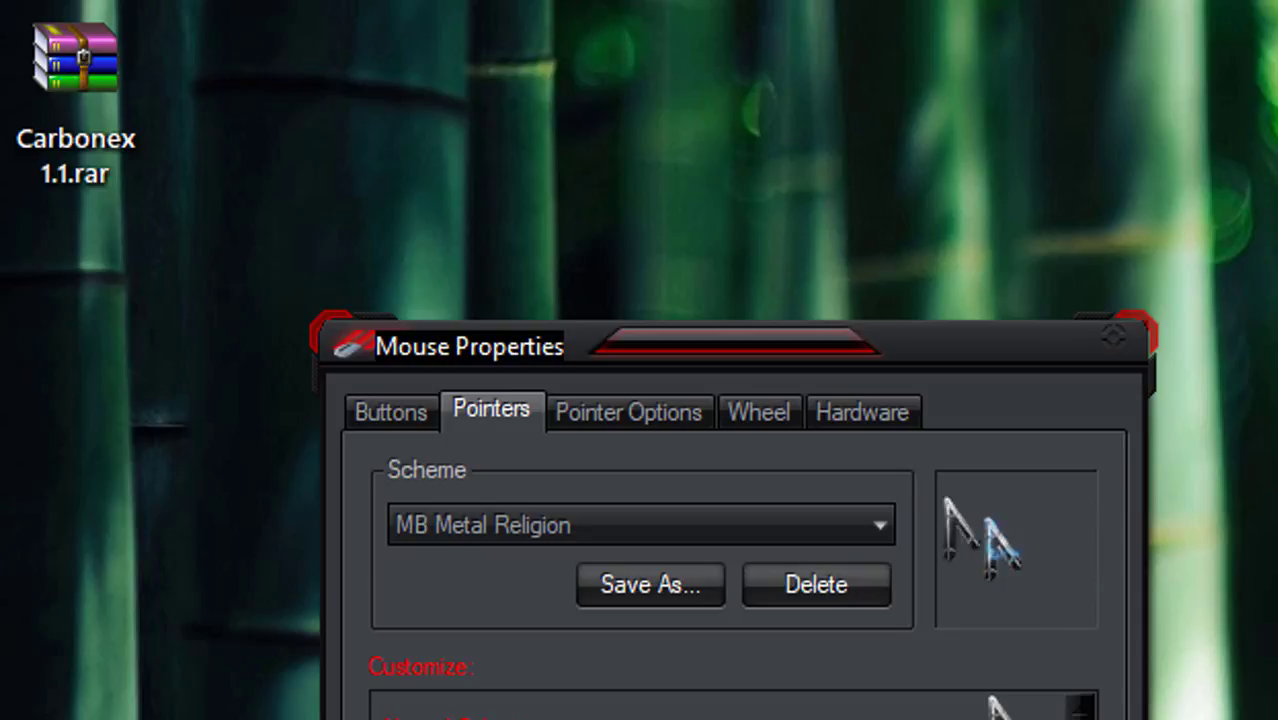
# Switch the pointer scheme to Rediron(Blue) and refresh the desktop.
pyautogui.click(852, 527)
pyautogui.click(560, 715)
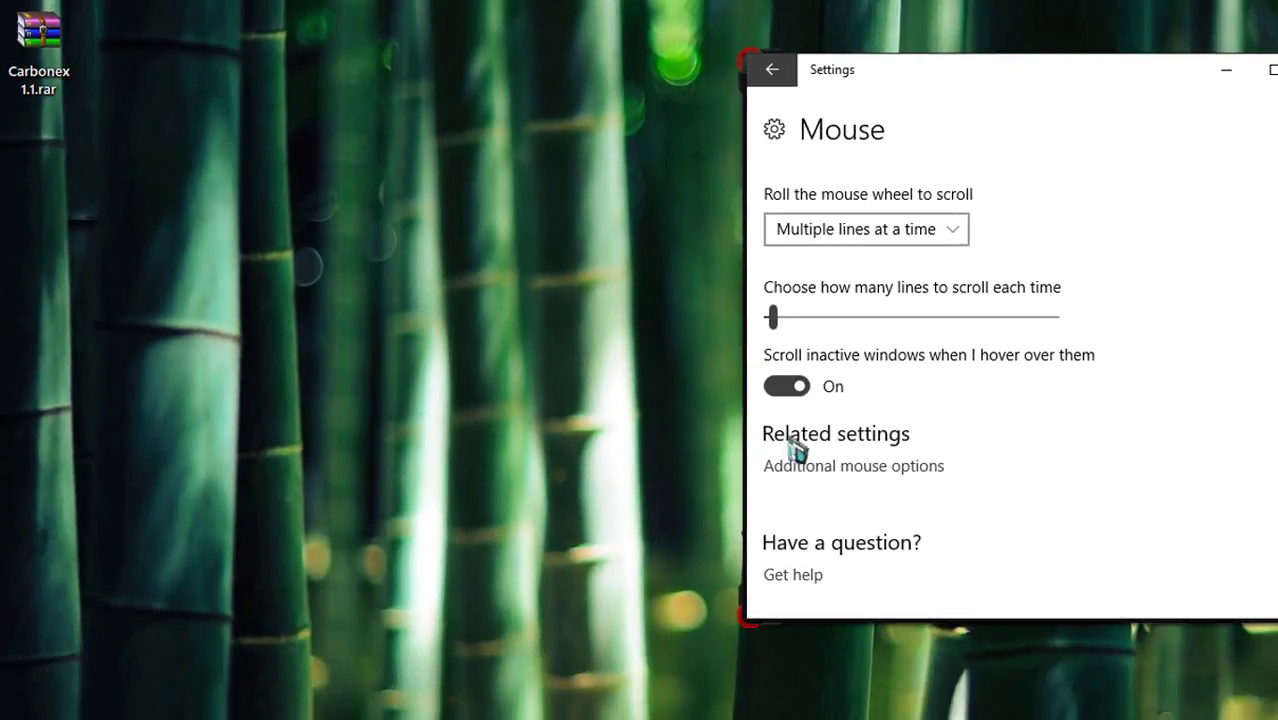
pyautogui.click(598, 317)
pyautogui.rightClick(596, 312)
pyautogui.click(648, 392)
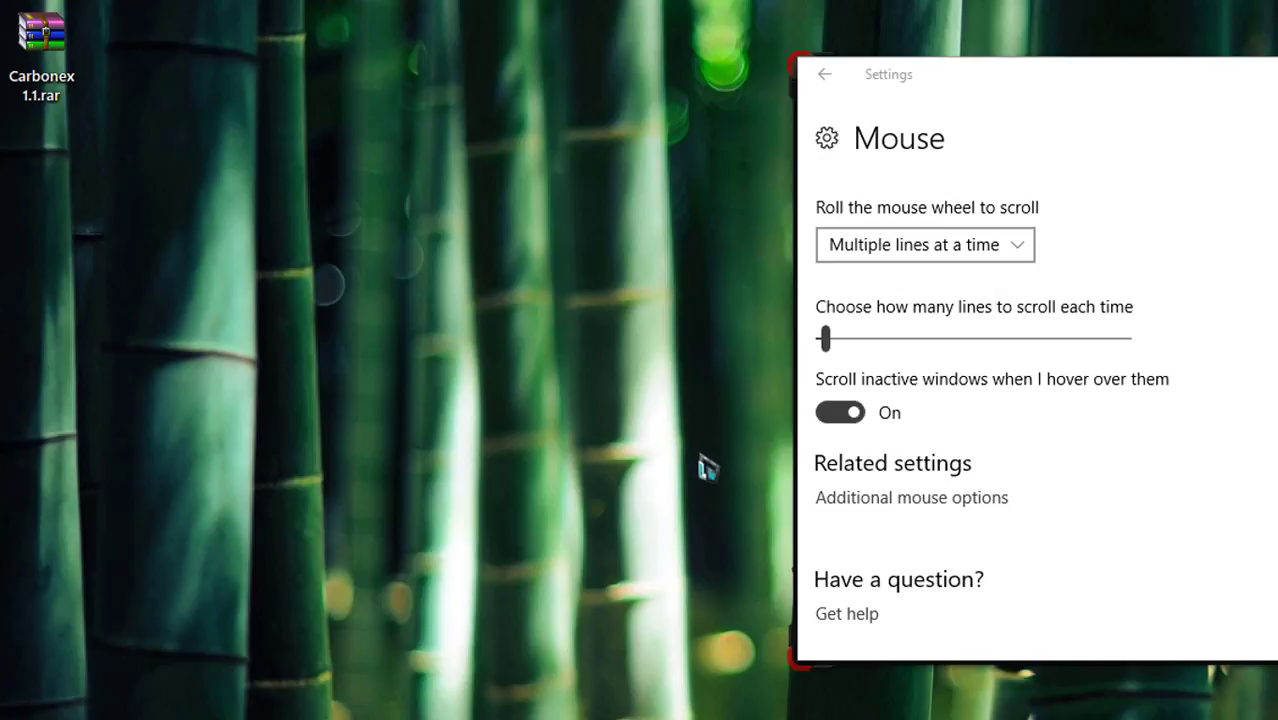
pyautogui.click(873, 500)
# Browse the Rediron(Blue) cursors down to Working In Background and Link Select.
pyautogui.click(140, 84)
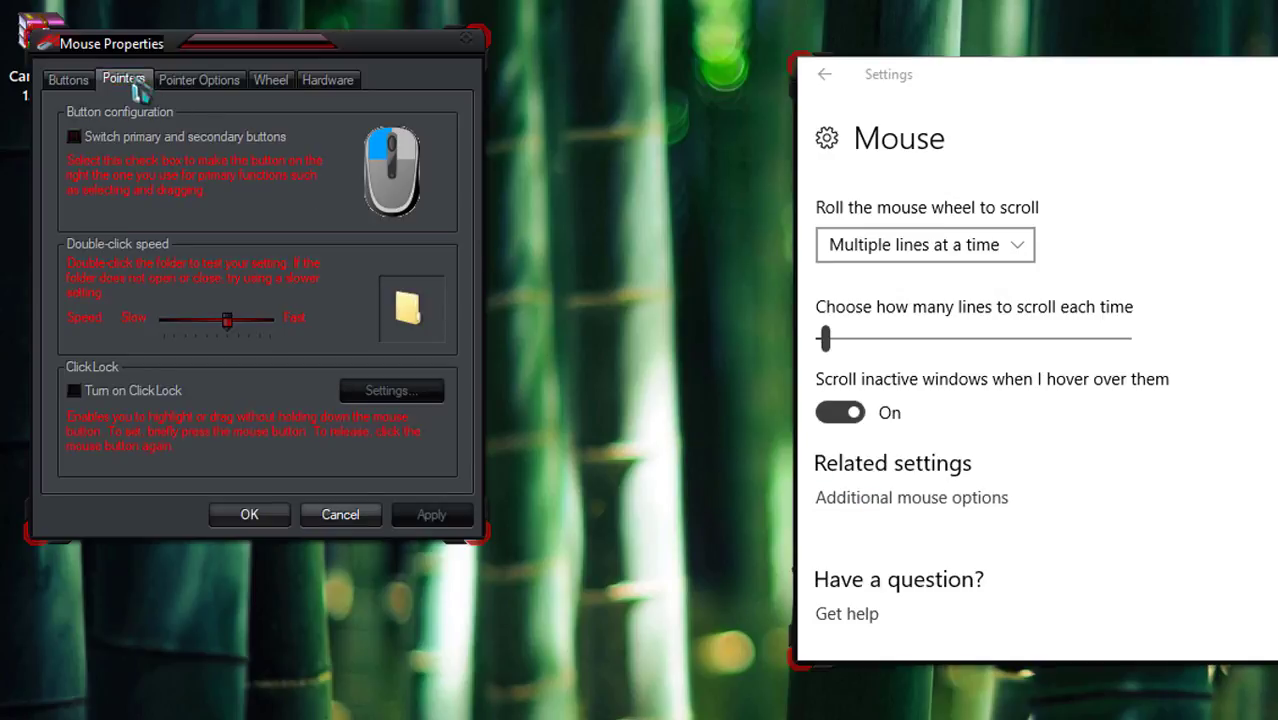
pyautogui.press('Down')
pyautogui.press('Down')
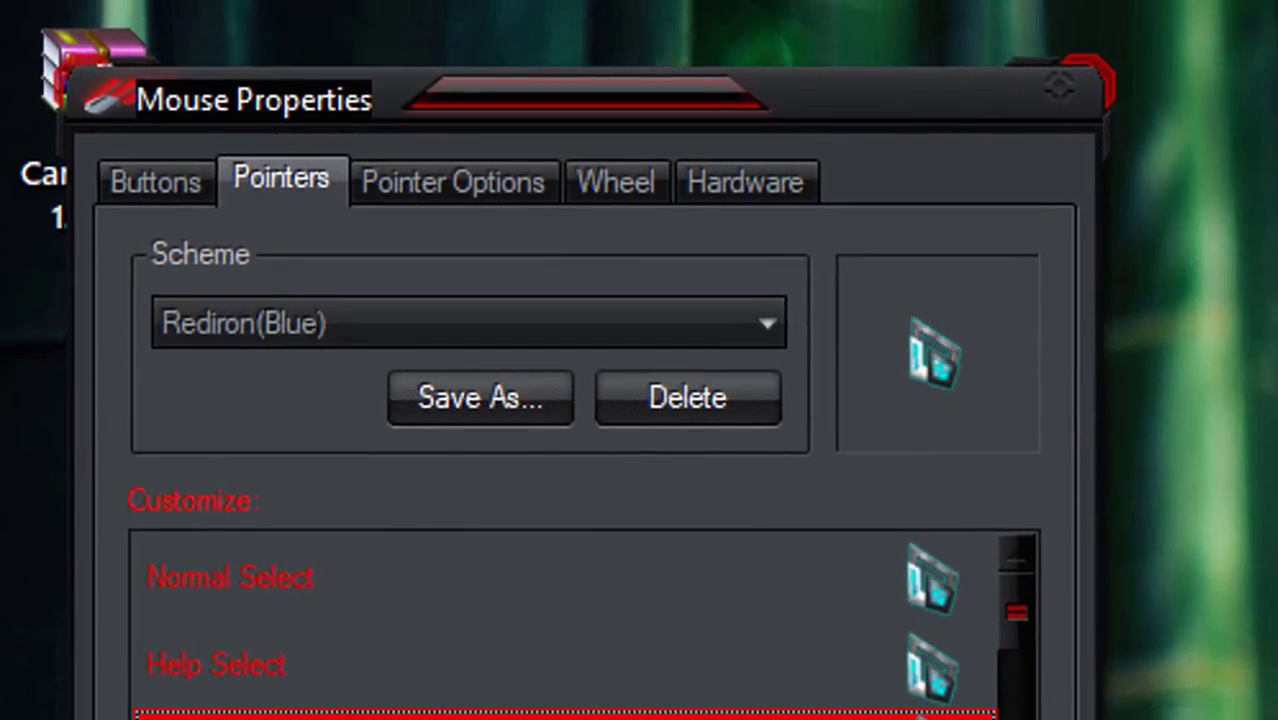
pyautogui.scroll(-3, 1020, 670)
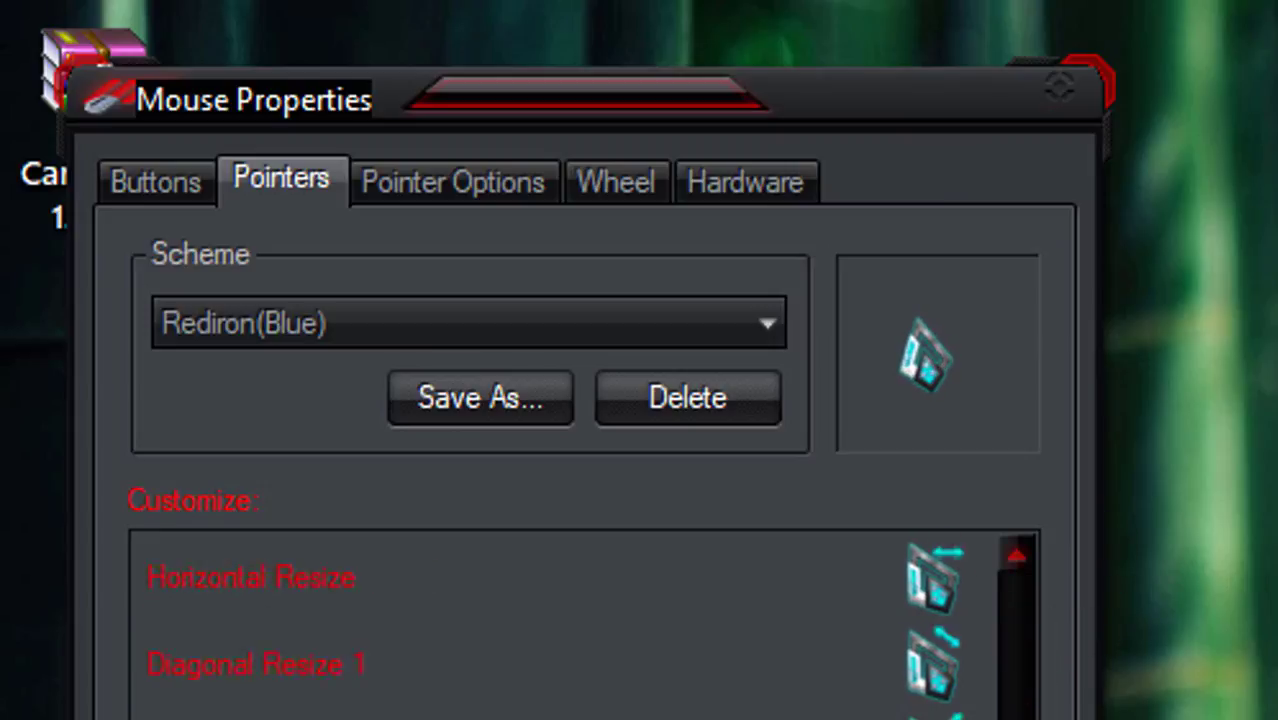
pyautogui.scroll(-2, 930, 670)
pyautogui.click(922, 668)
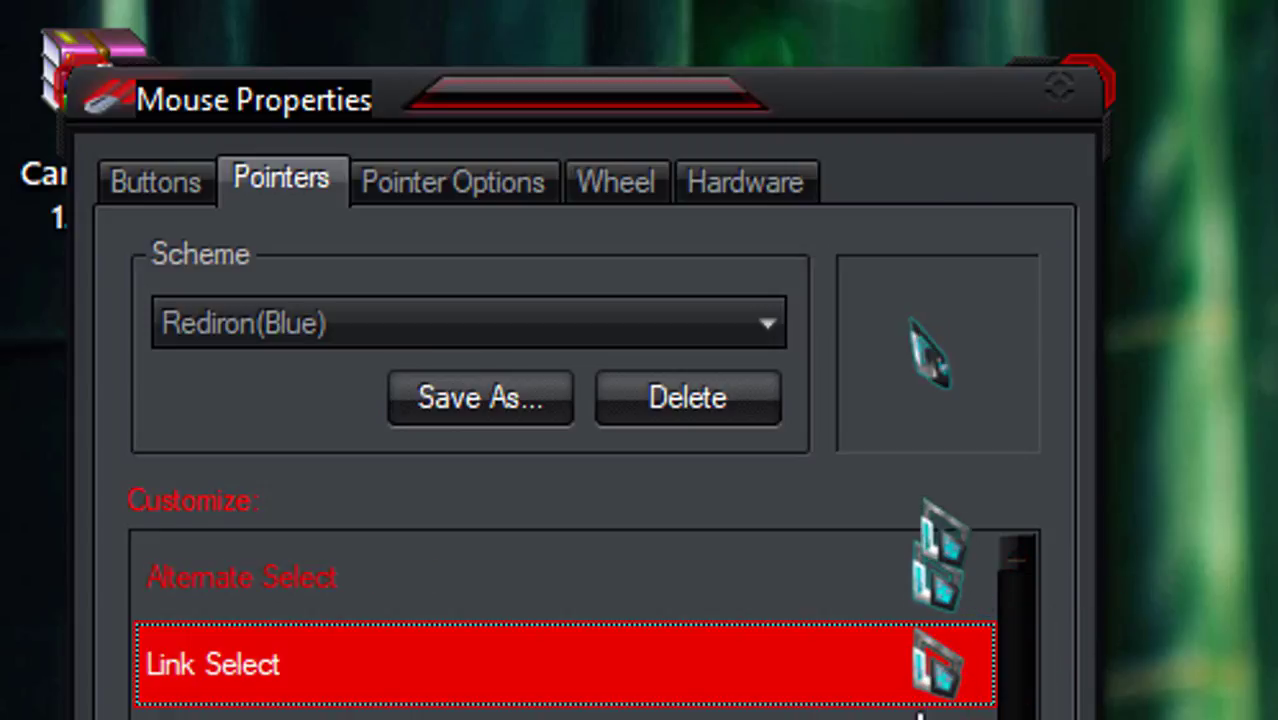
# Select the S.Cursors Red scheme, apply it with OK, and reopen Mouse Properties.
pyautogui.click(312, 322)
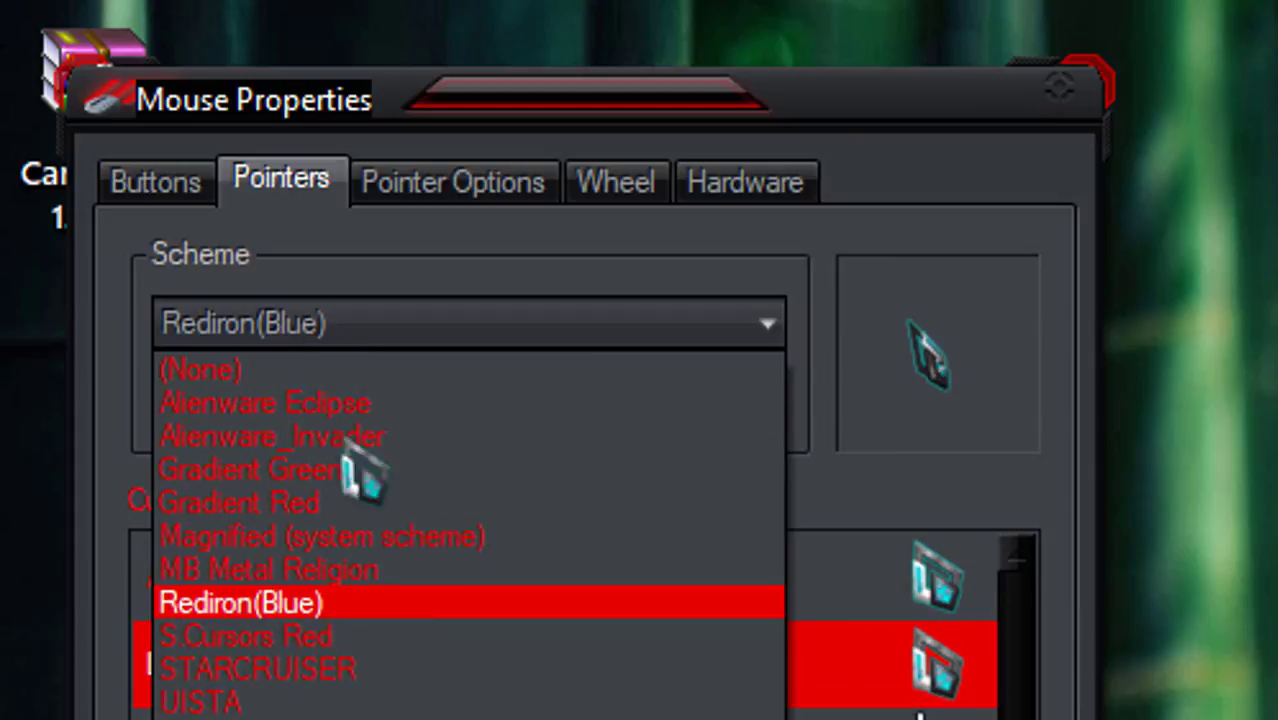
pyautogui.click(400, 636)
pyautogui.click(920, 716)
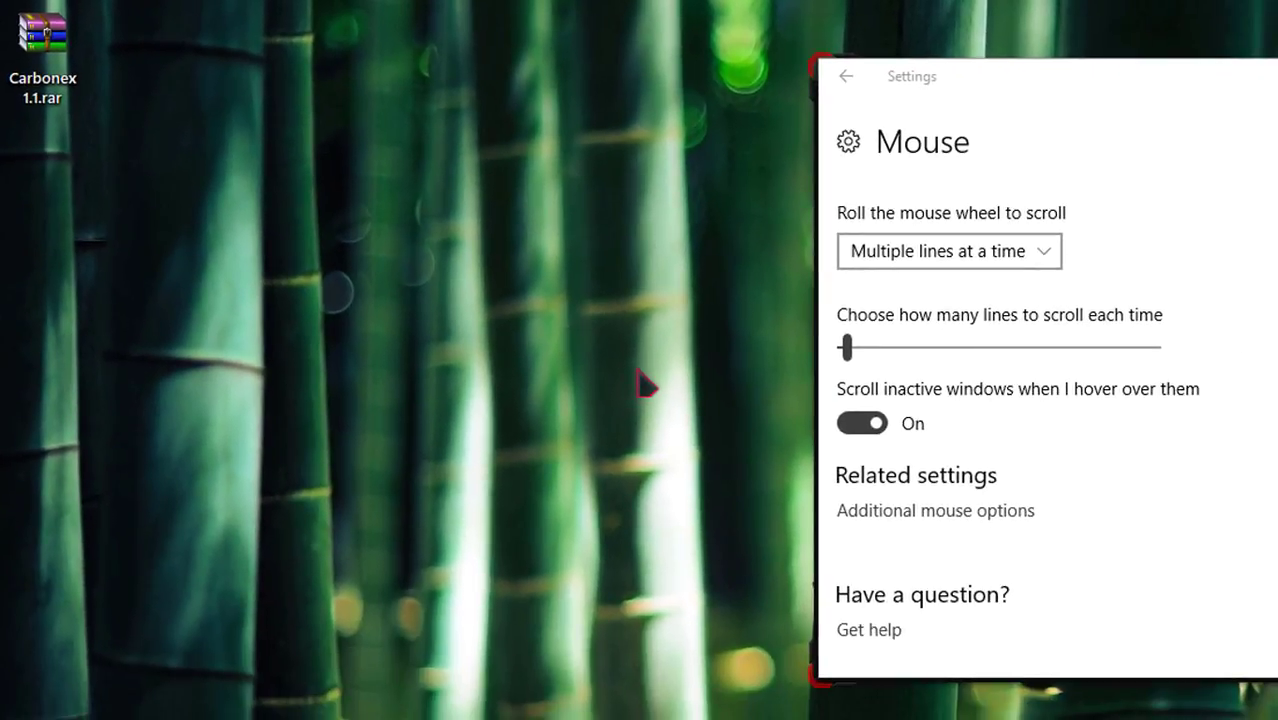
pyautogui.click(862, 512)
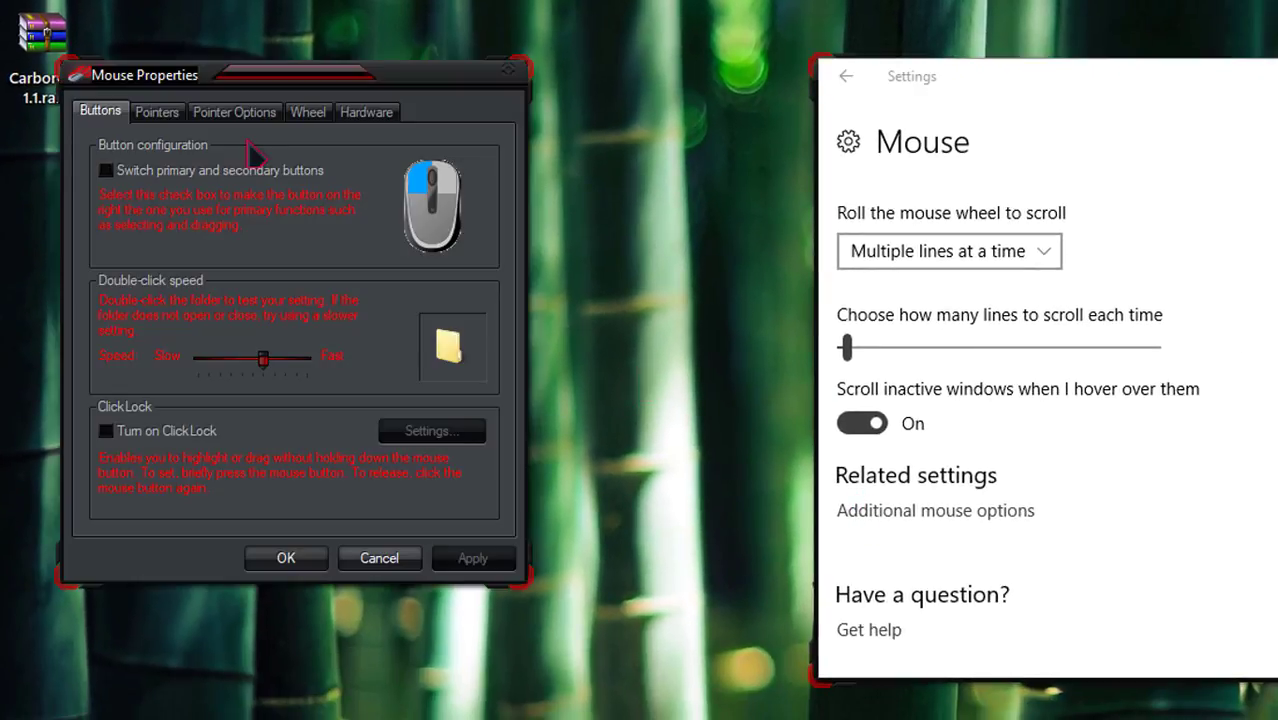
# Preview the Help Select cursor, apply the STARCRUISER scheme, and refresh the desktop.
pyautogui.click(157, 112)
pyautogui.click(450, 328)
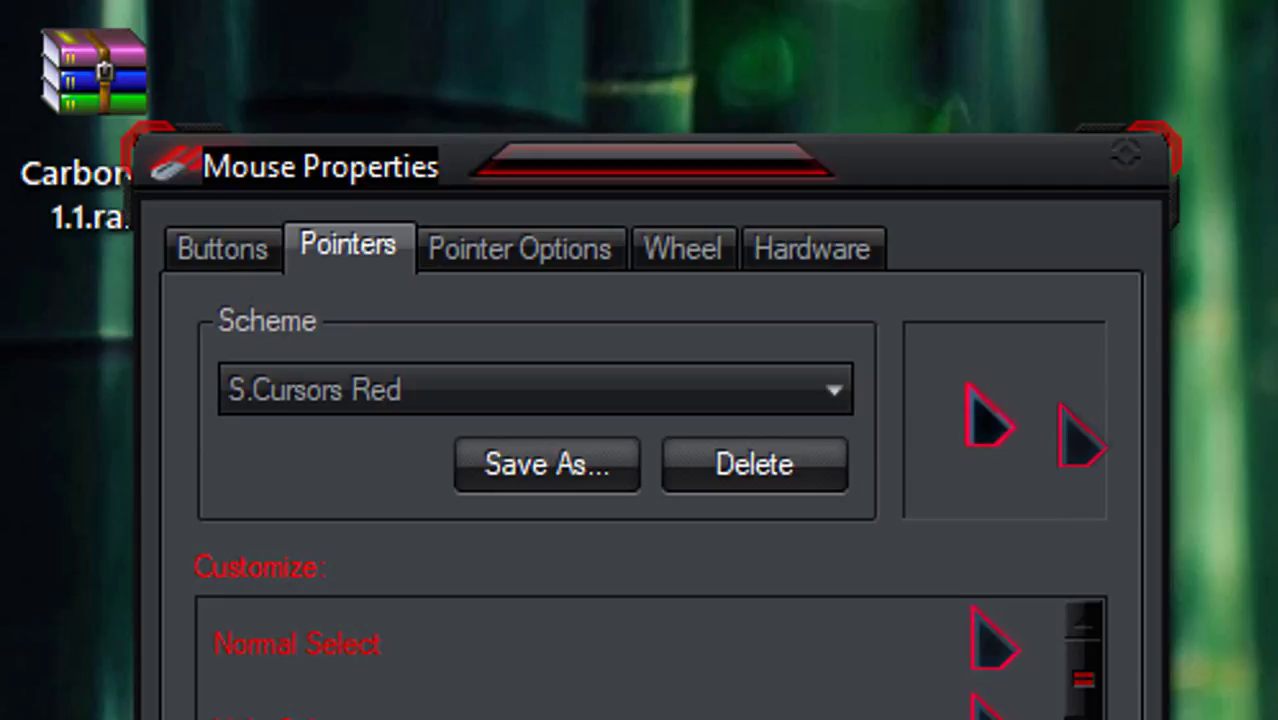
pyautogui.click(645, 400)
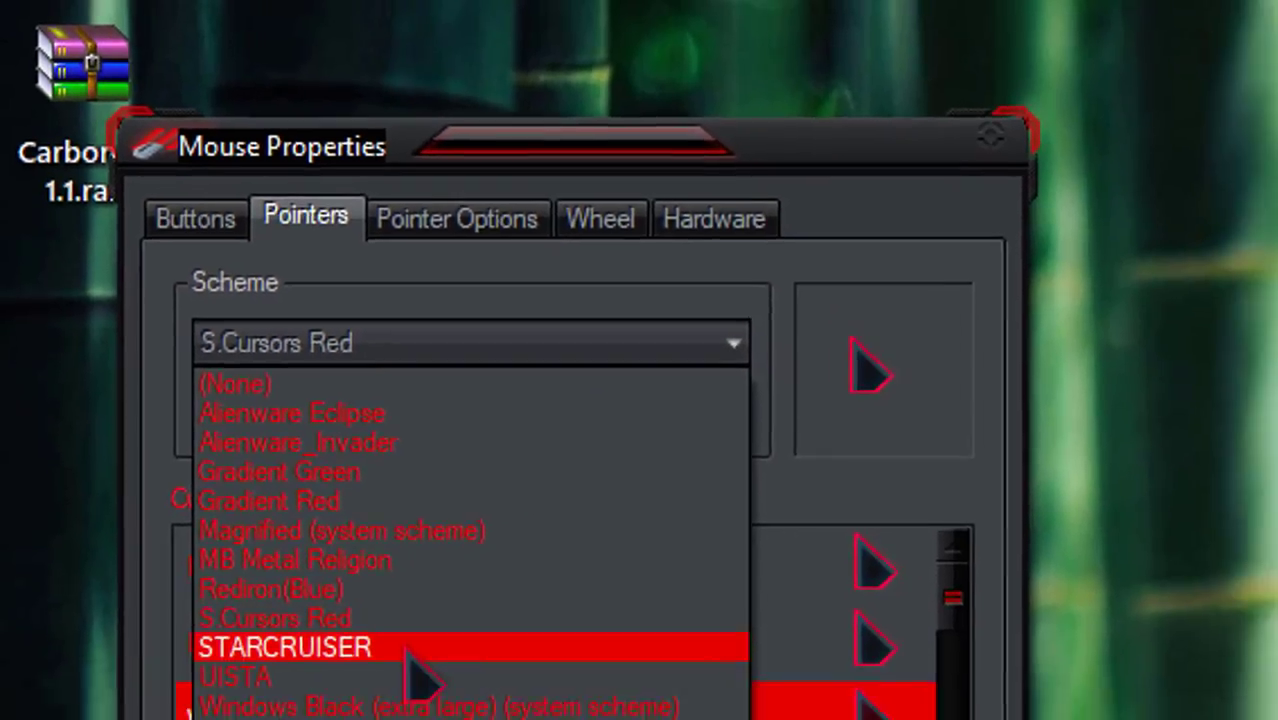
pyautogui.click(410, 650)
pyautogui.click(359, 694)
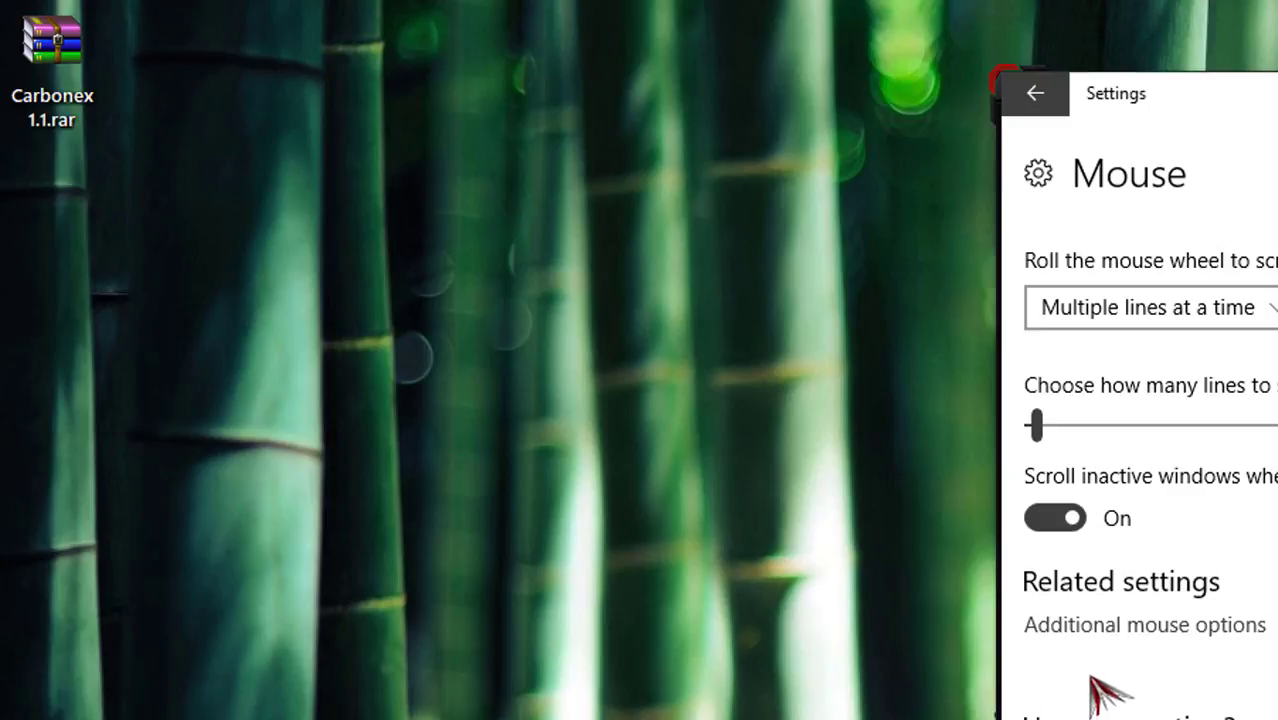
pyautogui.rightClick(690, 310)
pyautogui.click(745, 409)
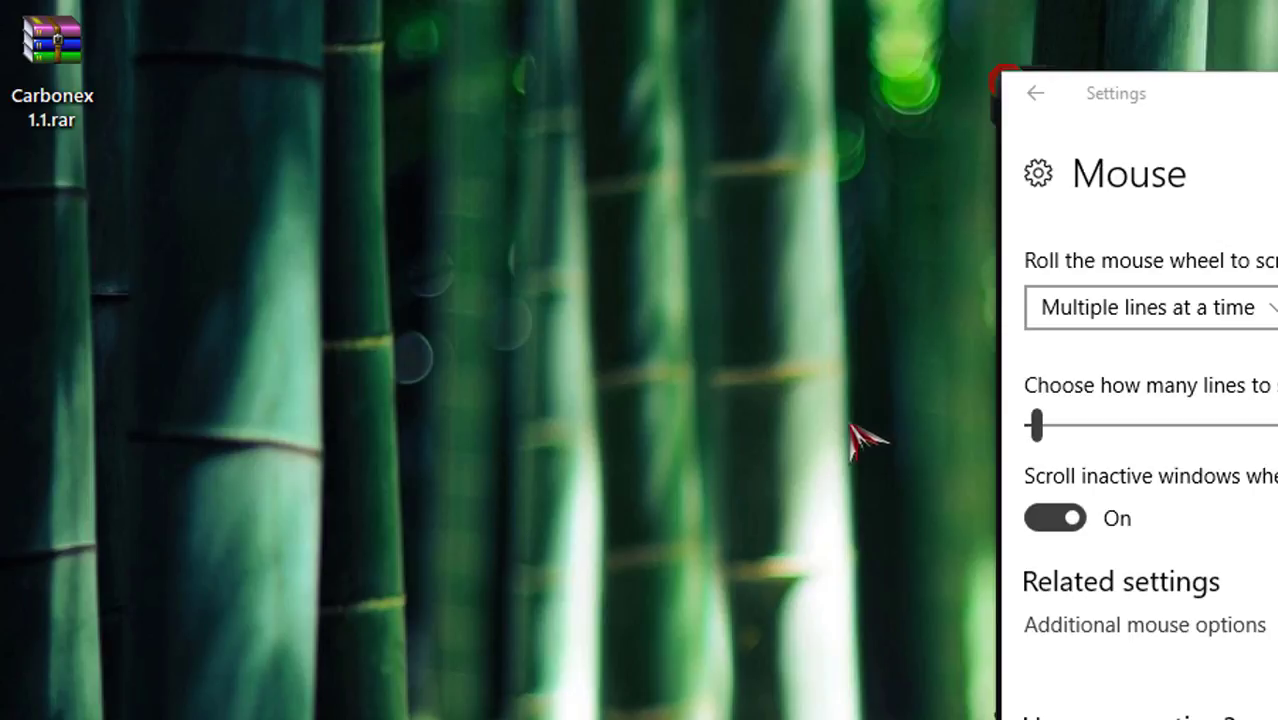
# Back on the Pointers tab, preview STARCRUISER's Alternate Select and Unavailable cursors.
pyautogui.click(1058, 626)
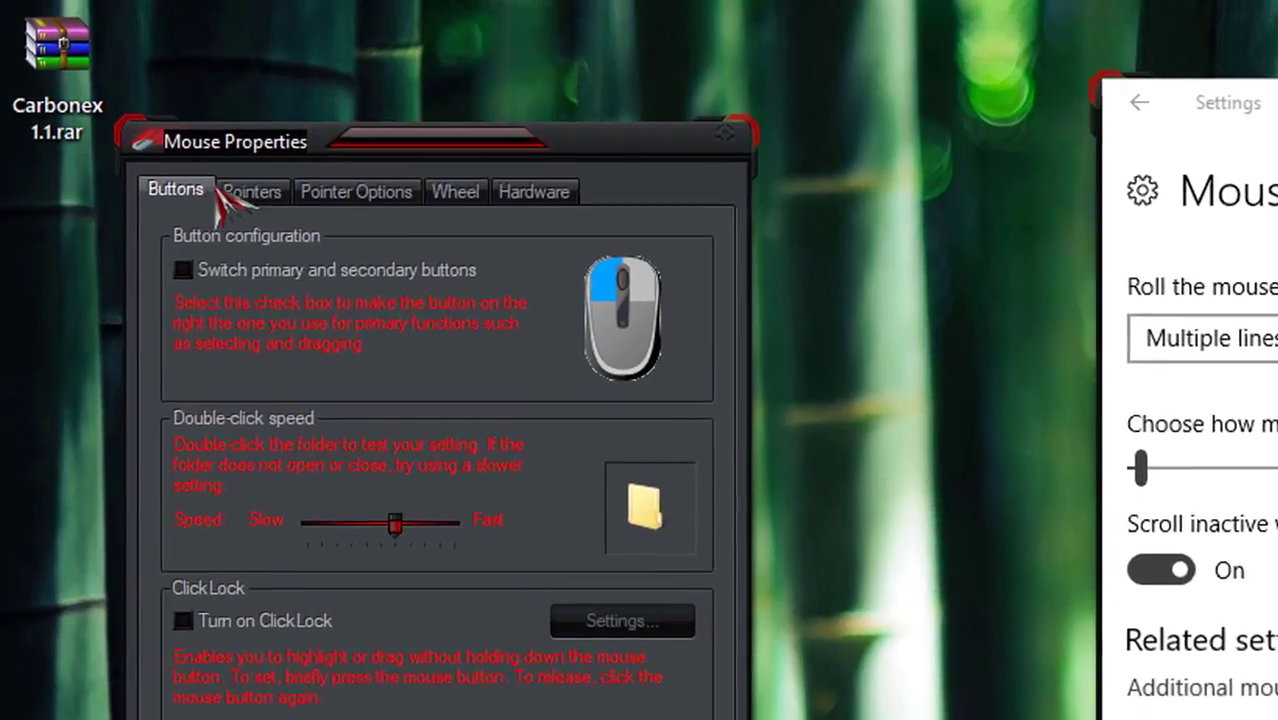
pyautogui.click(229, 174)
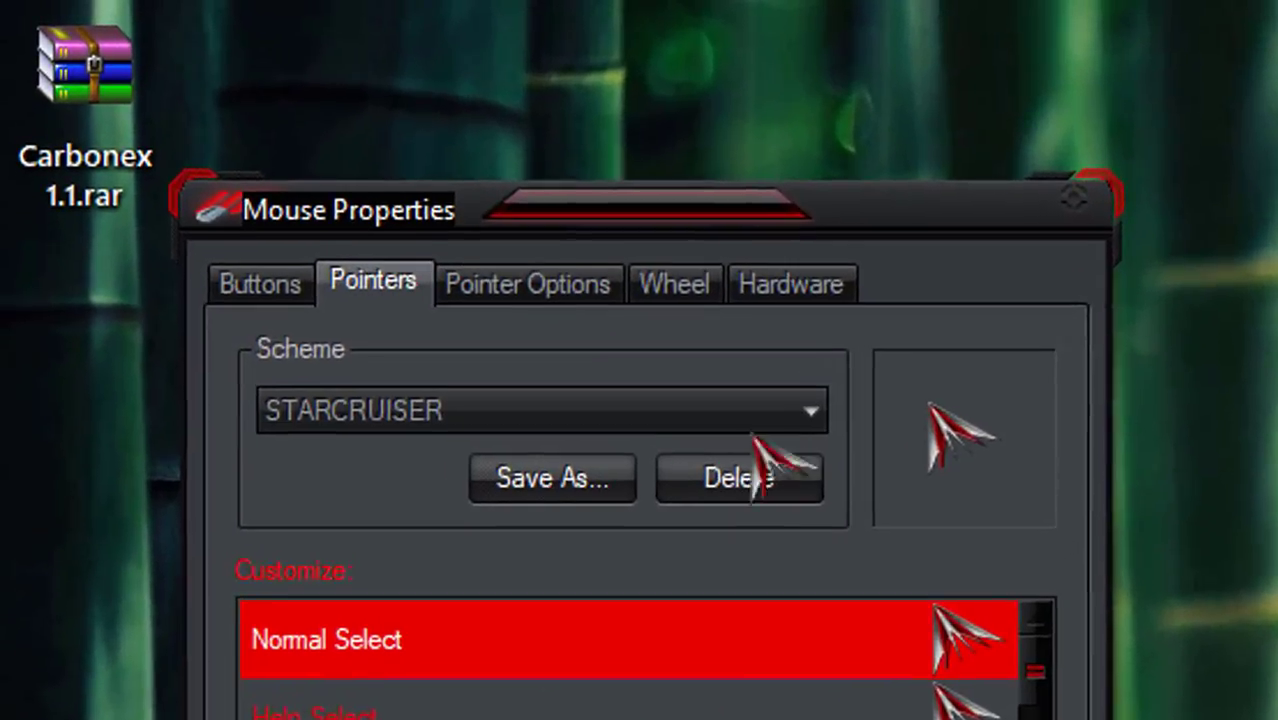
pyautogui.click(770, 443)
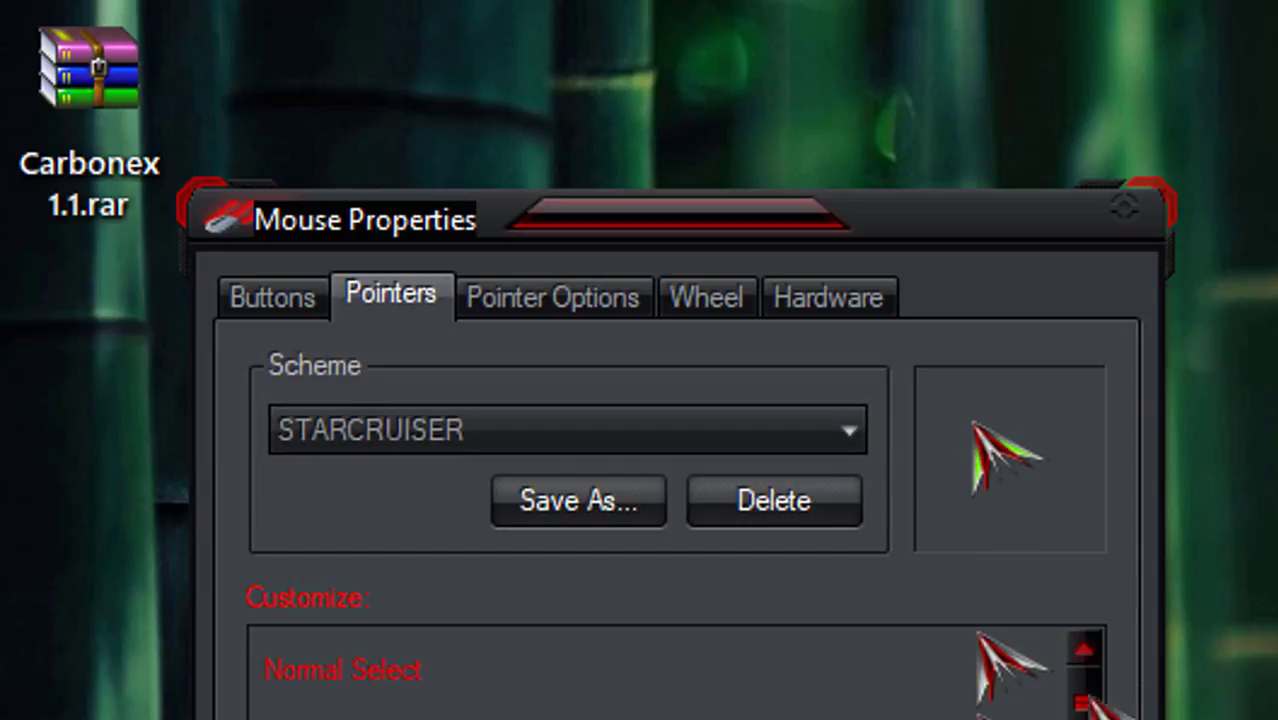
pyautogui.scroll(-5, 1102, 707)
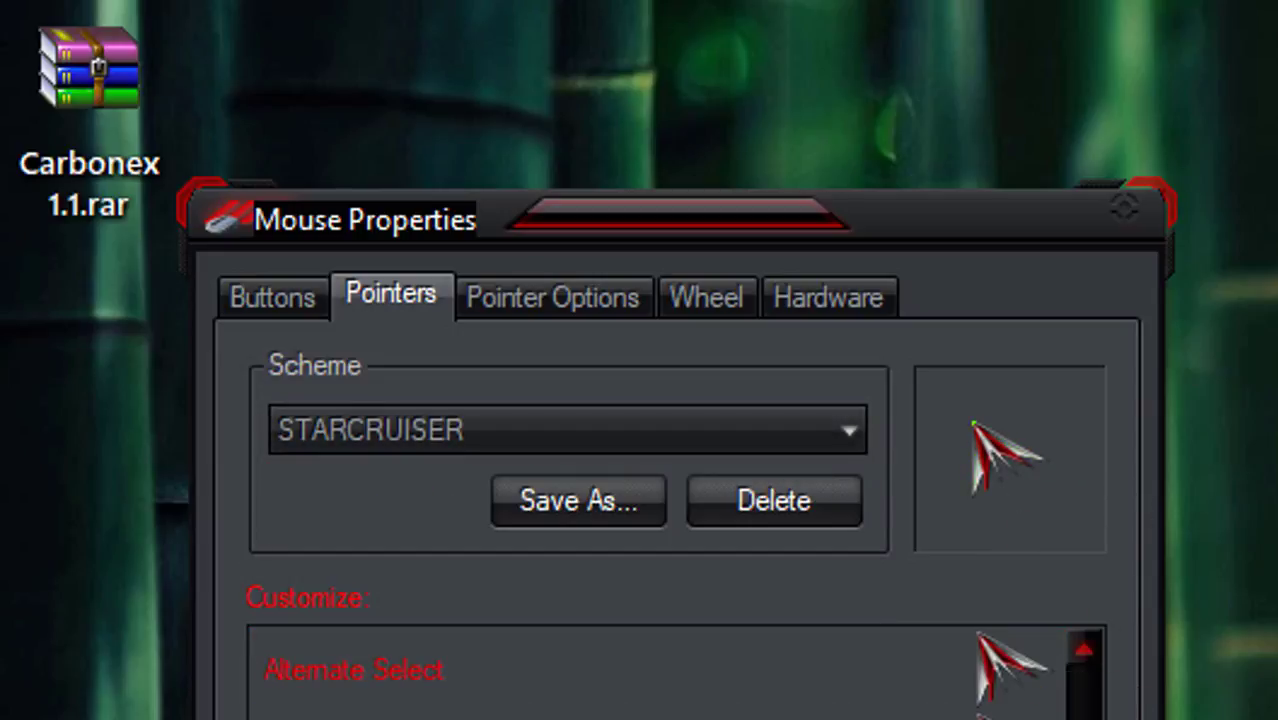
pyautogui.click(981, 667)
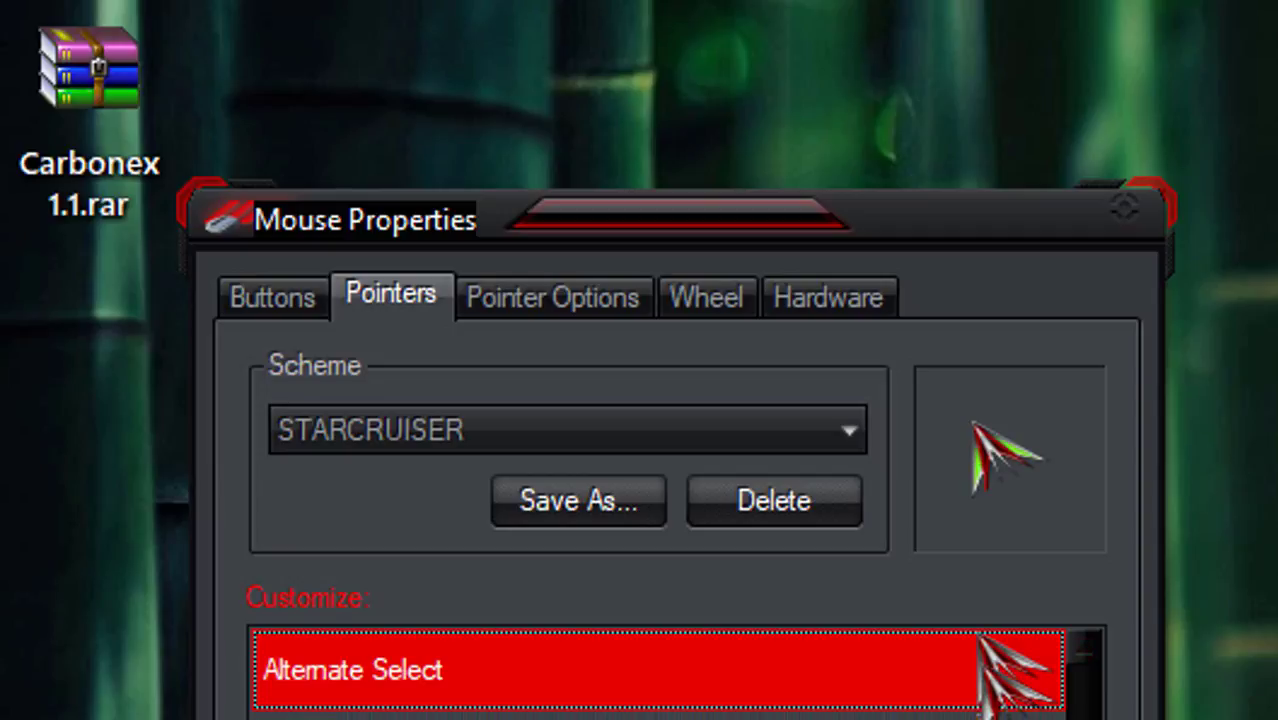
pyautogui.scroll(2, 990, 660)
pyautogui.click(984, 662)
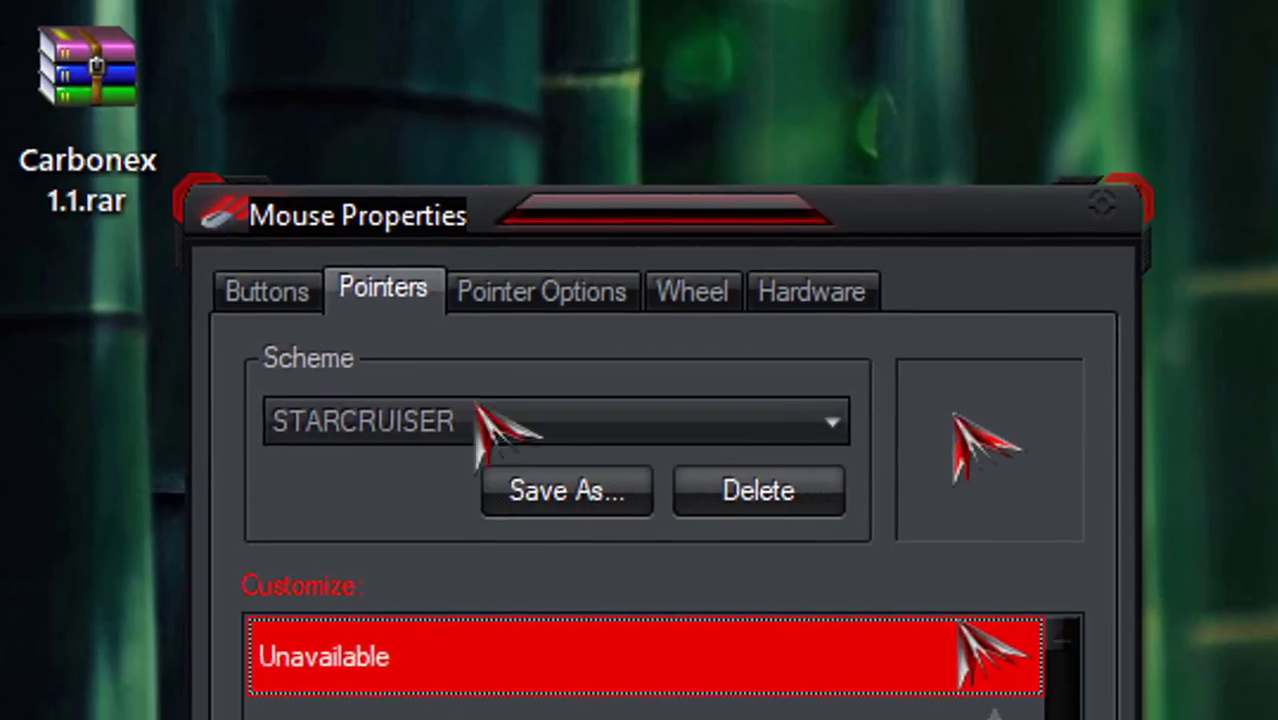
pyautogui.click(485, 430)
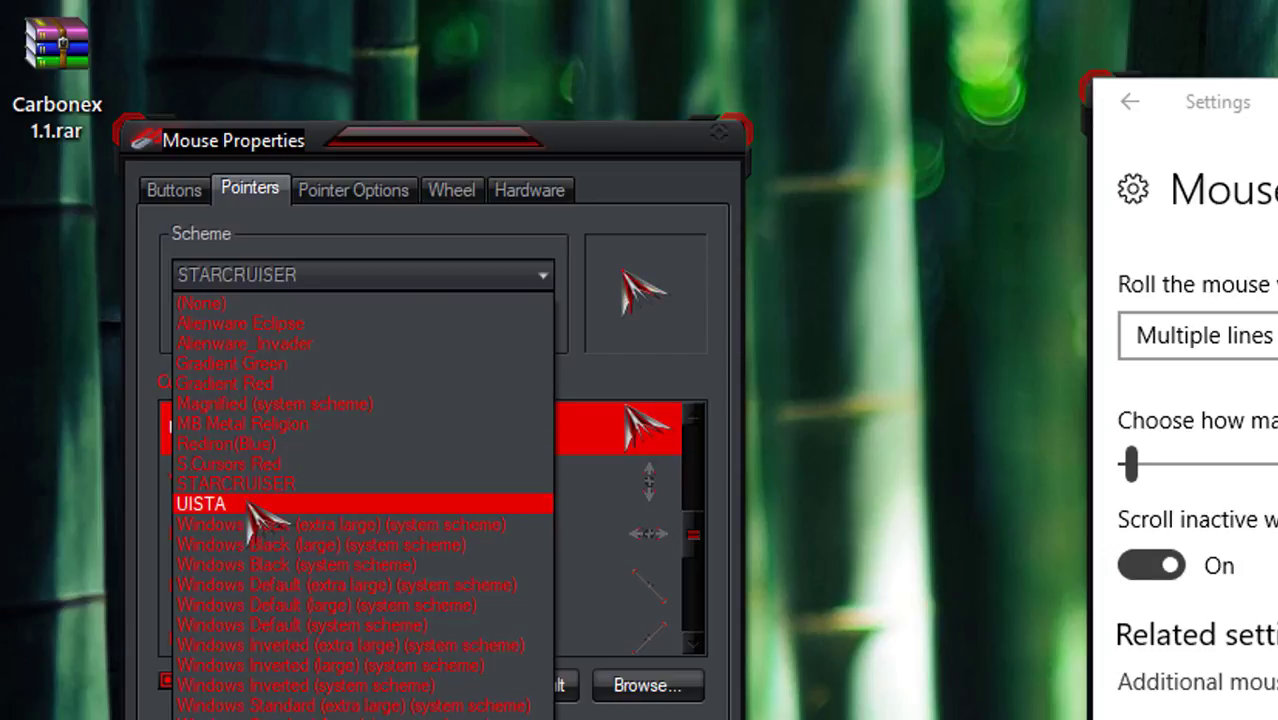
# Apply the UISTA pointer scheme and refresh the desktop.
pyautogui.click(257, 520)
pyautogui.press('Return')
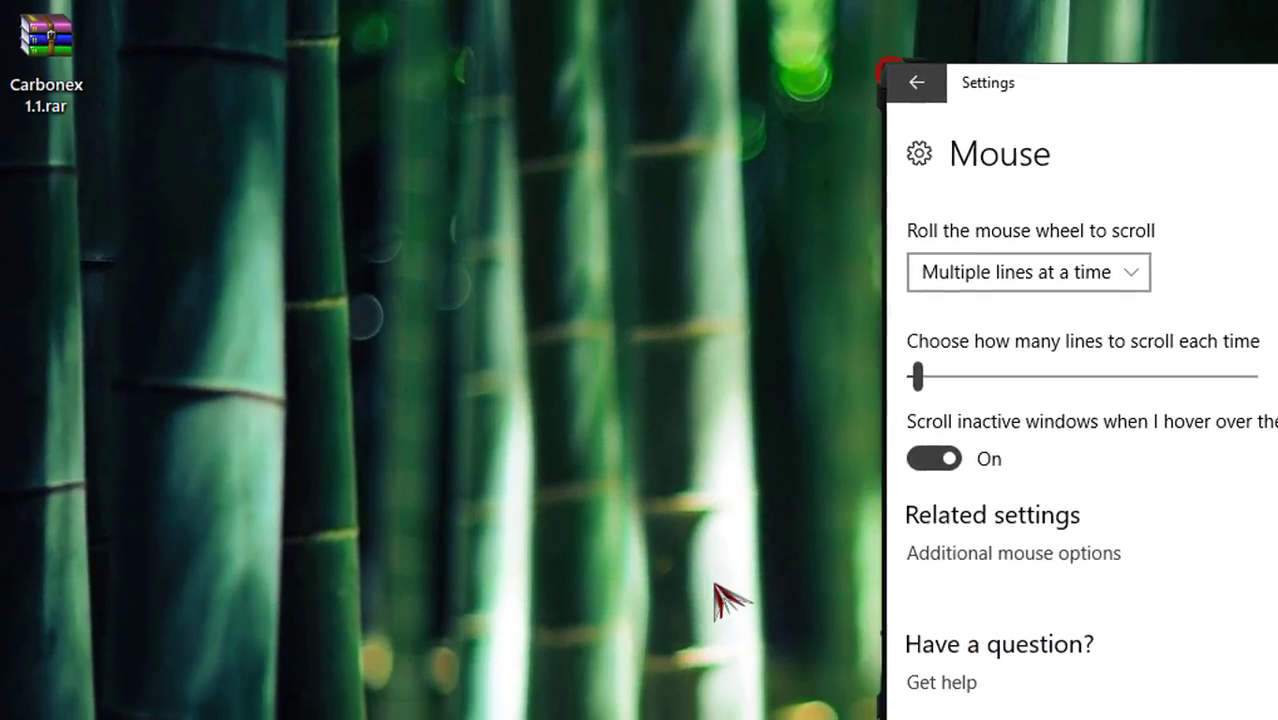
pyautogui.rightClick(730, 416)
pyautogui.click(745, 500)
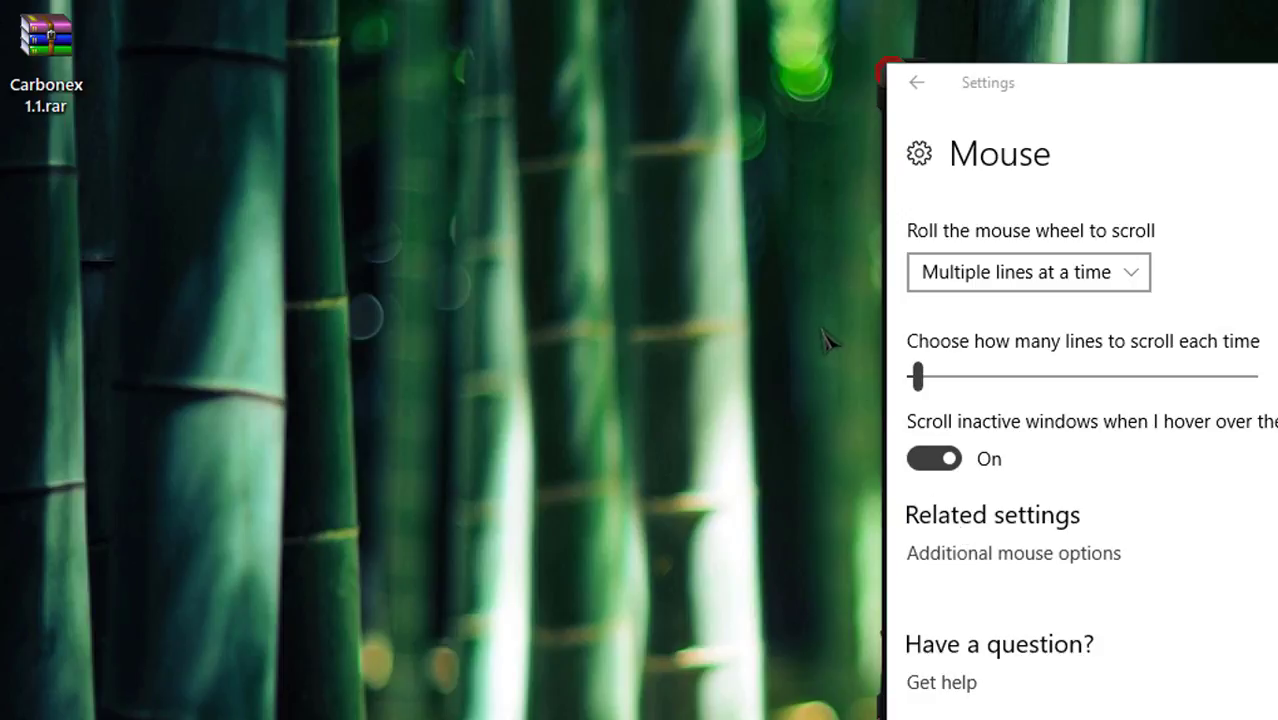
# Confirm UISTA on the Pointers tab with OK, then reopen Mouse Properties.
pyautogui.click(237, 185)
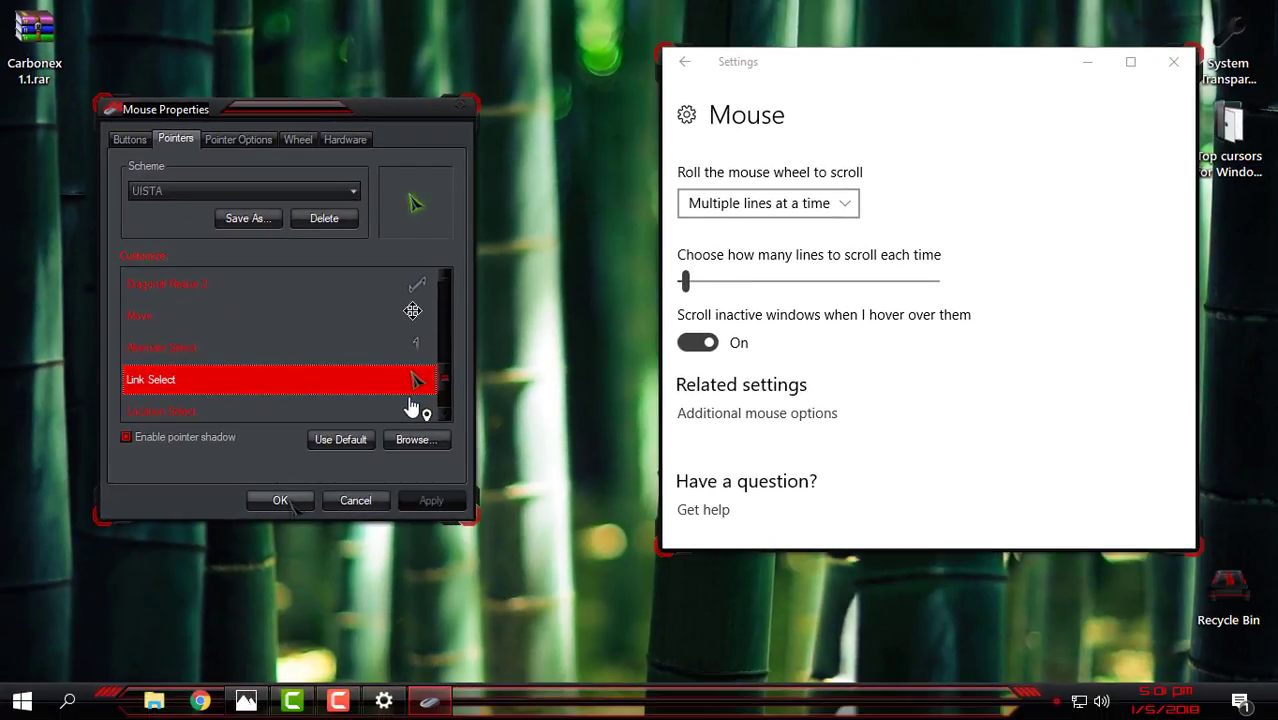
pyautogui.click(283, 500)
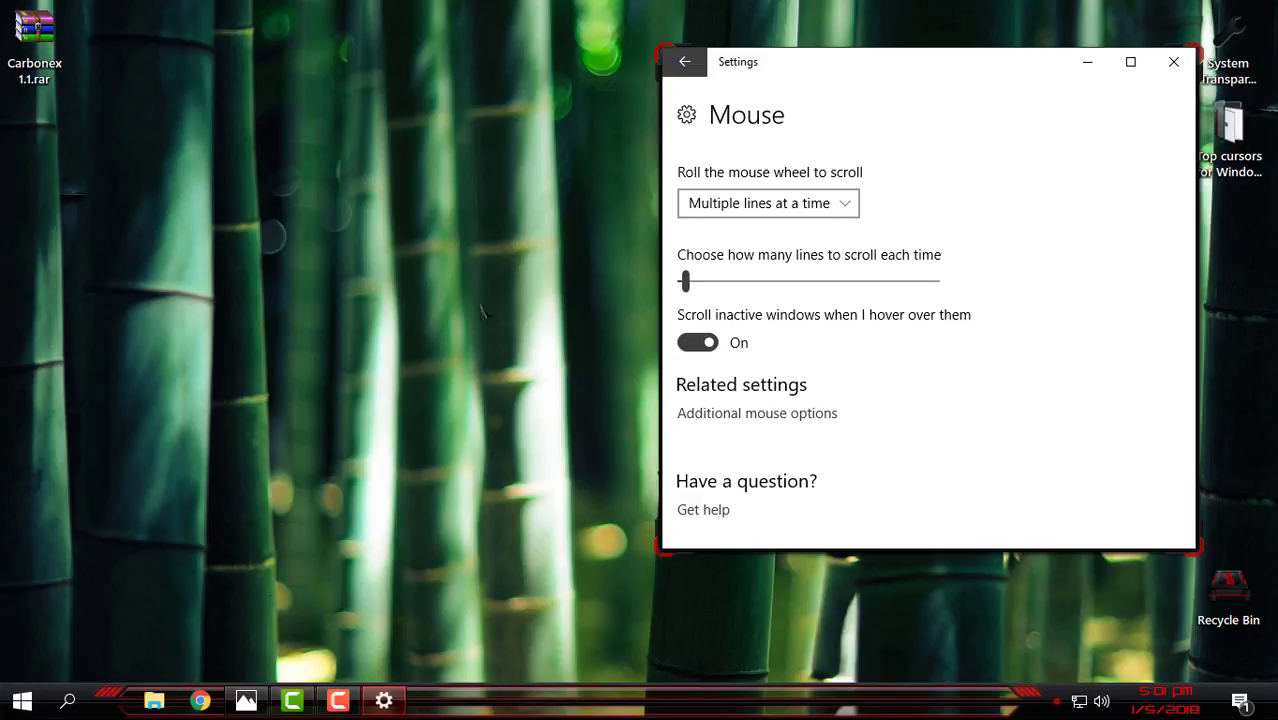
pyautogui.click(705, 413)
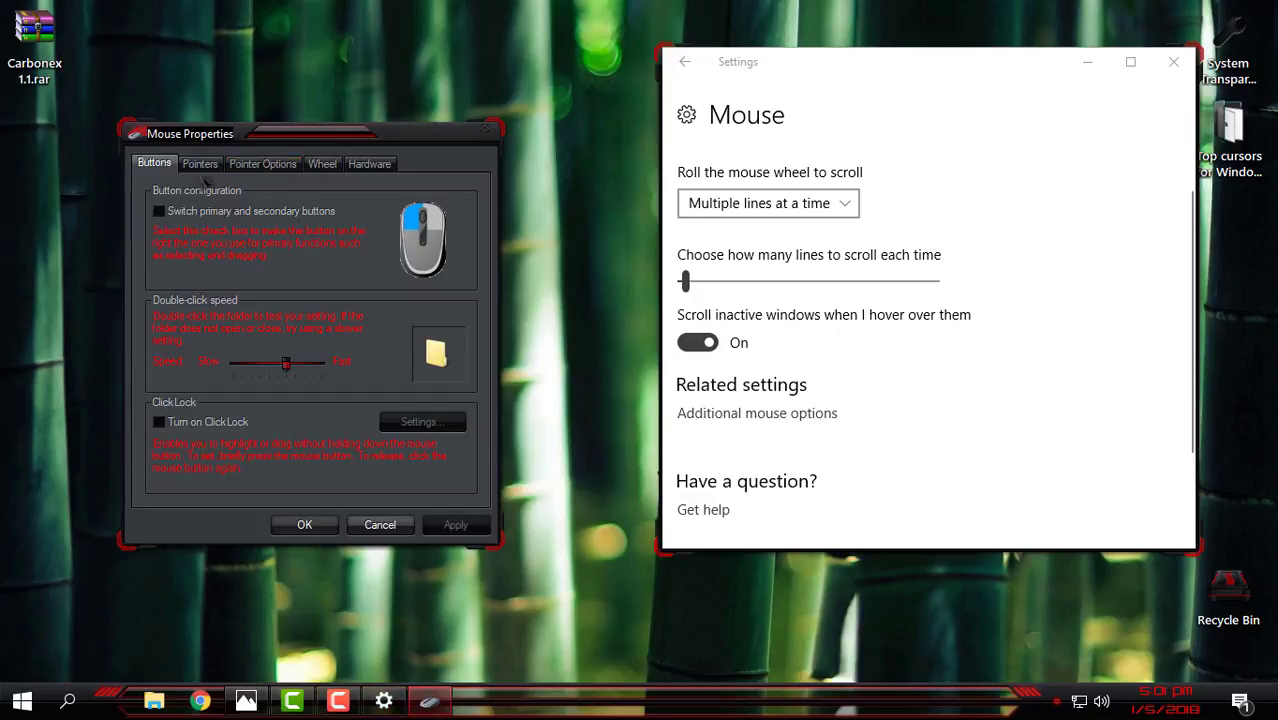
# Try the Gradient Red, Rediron(Blue) and Alienware Eclipse pointer schemes in turn.
pyautogui.click(203, 164)
pyautogui.click(241, 217)
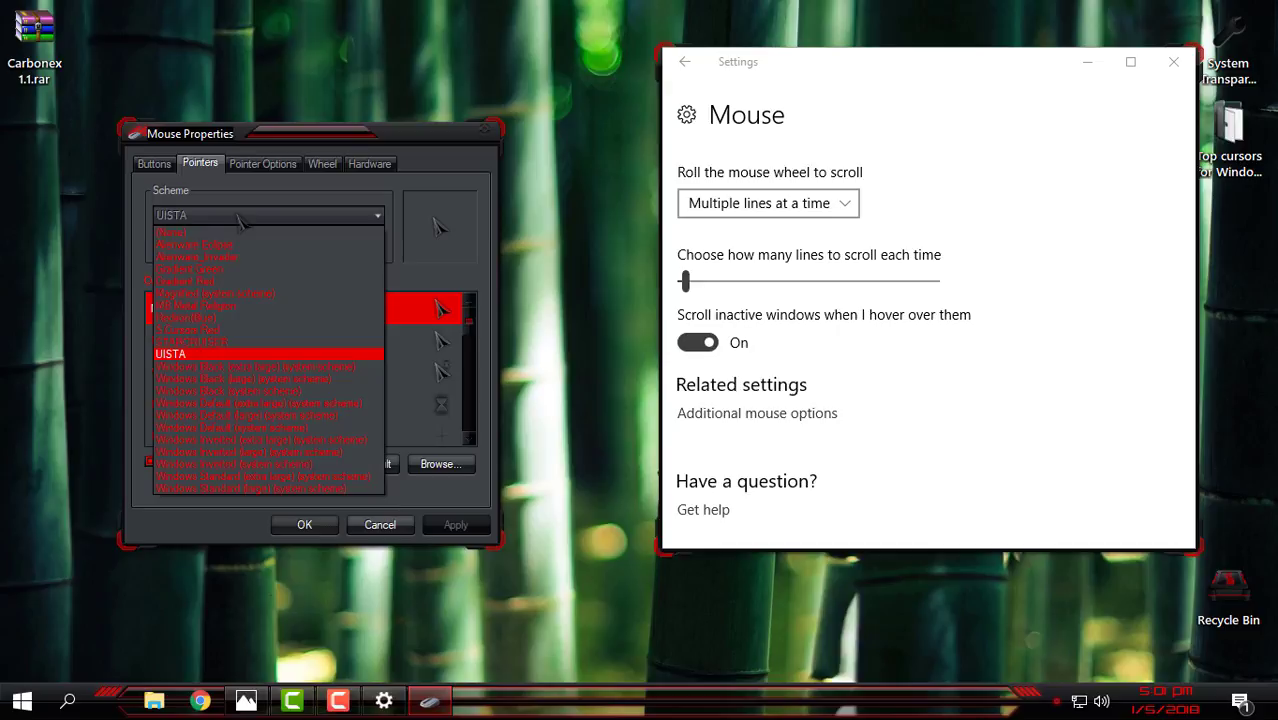
pyautogui.click(264, 281)
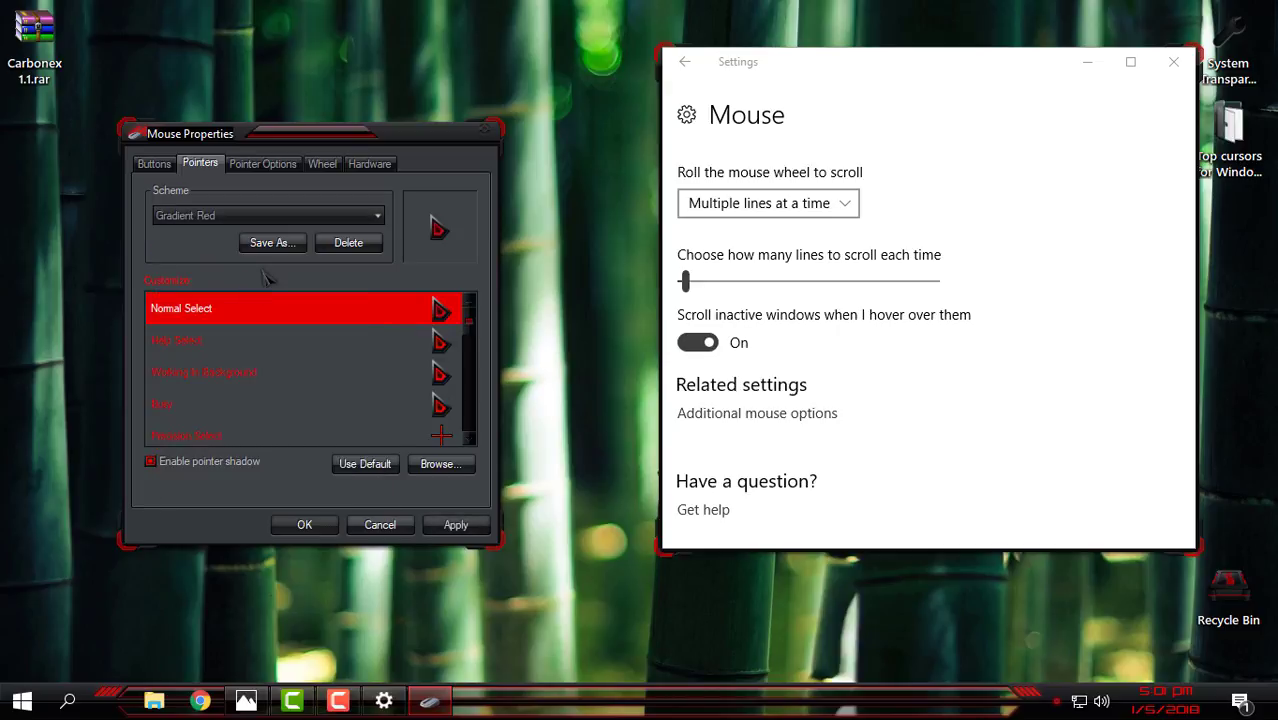
pyautogui.click(205, 218)
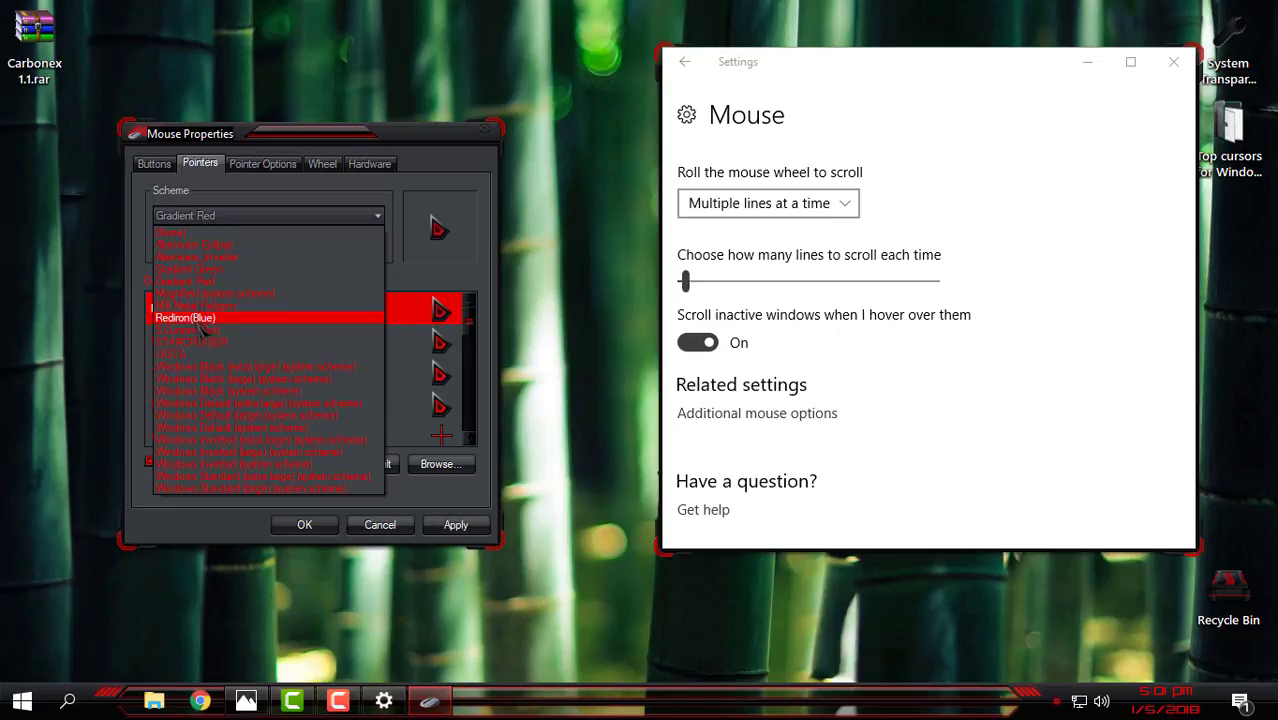
pyautogui.click(187, 320)
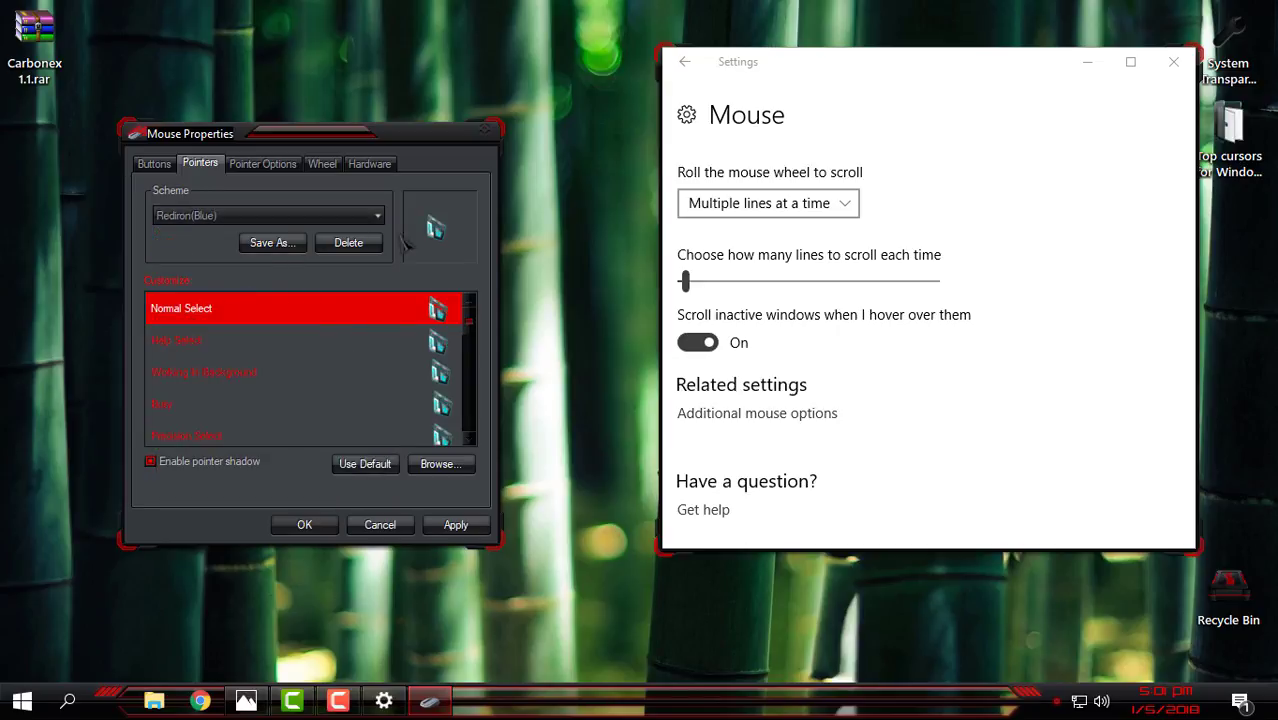
pyautogui.click(276, 218)
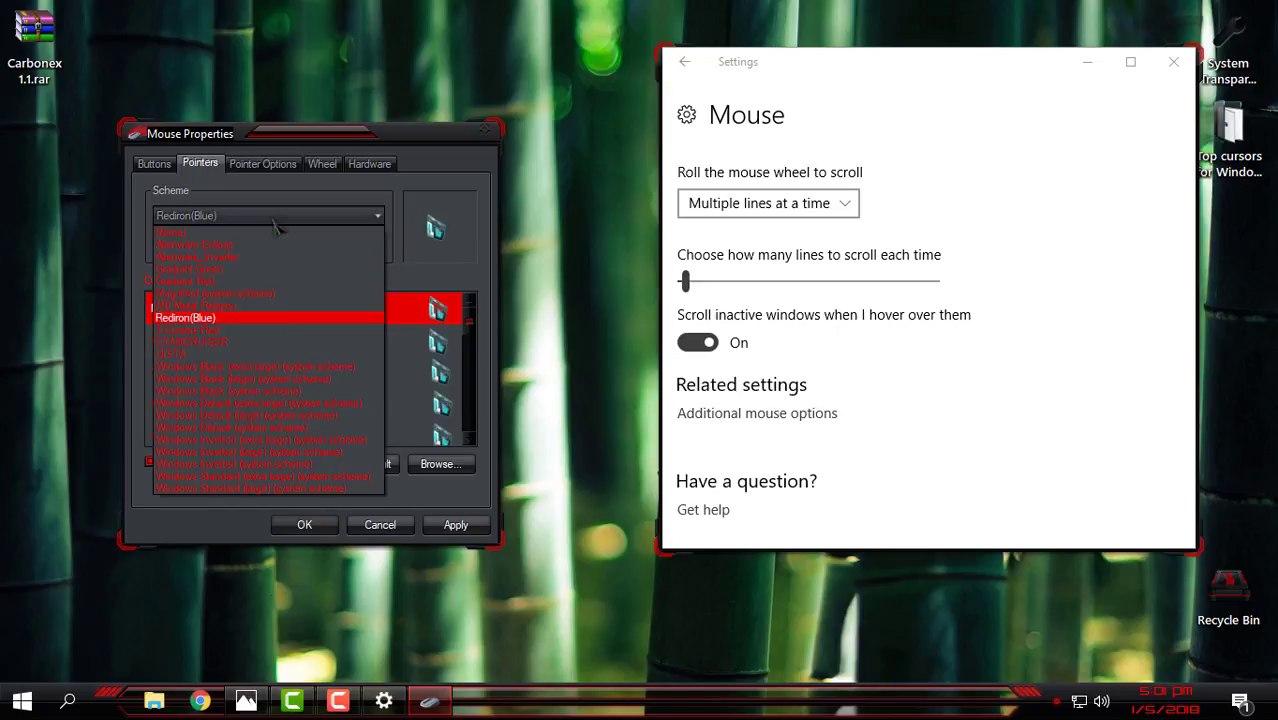
pyautogui.click(252, 245)
# Select Gradient Red as the pointer scheme and confirm with OK.
pyautogui.click(274, 218)
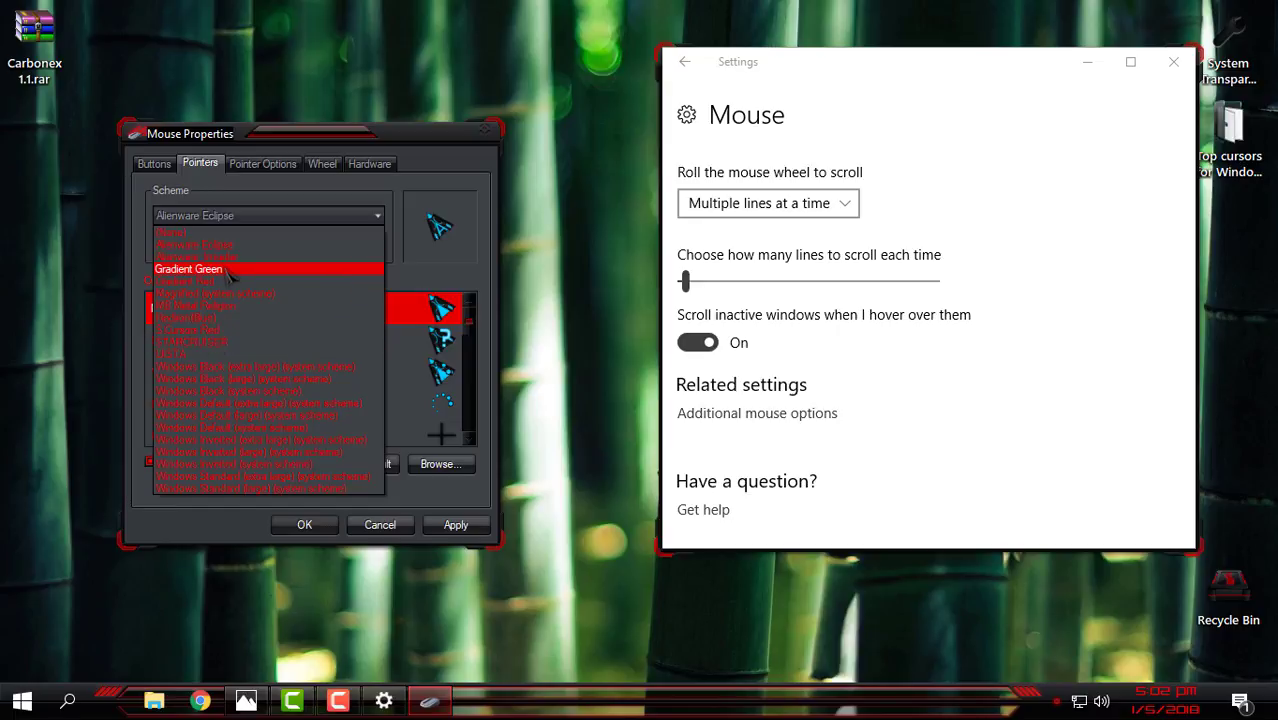
pyautogui.click(224, 282)
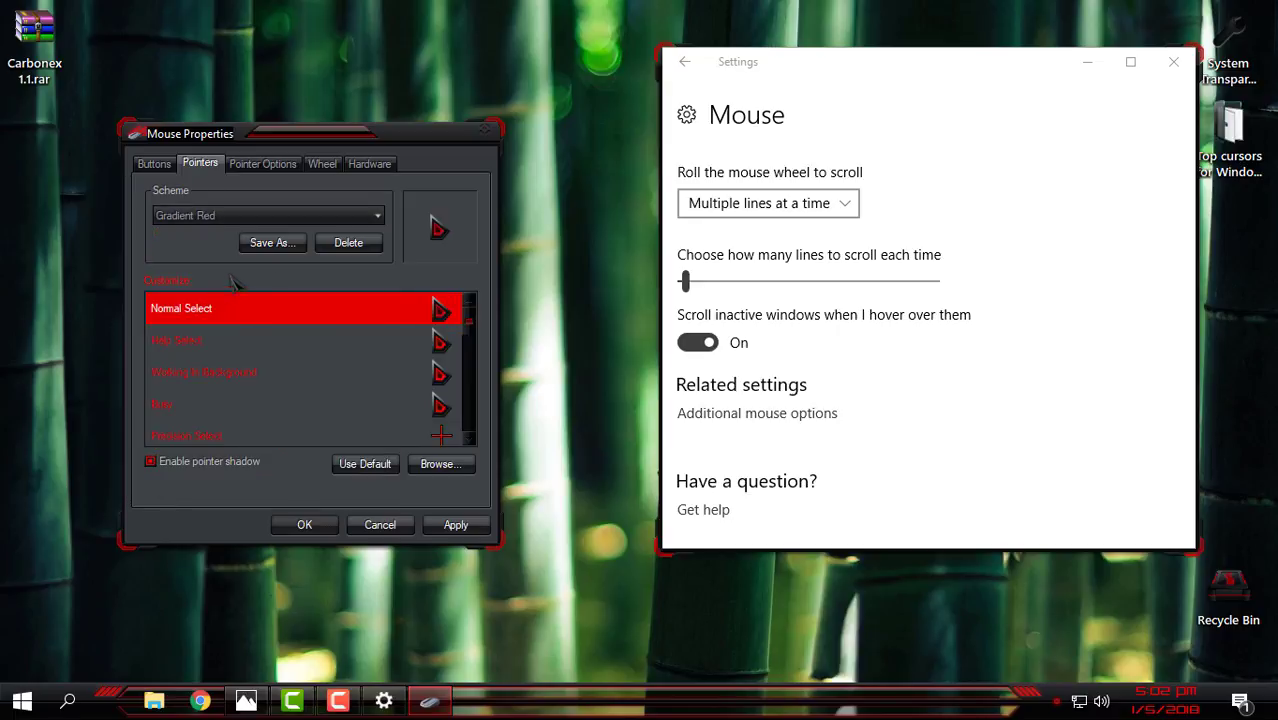
pyautogui.click(326, 530)
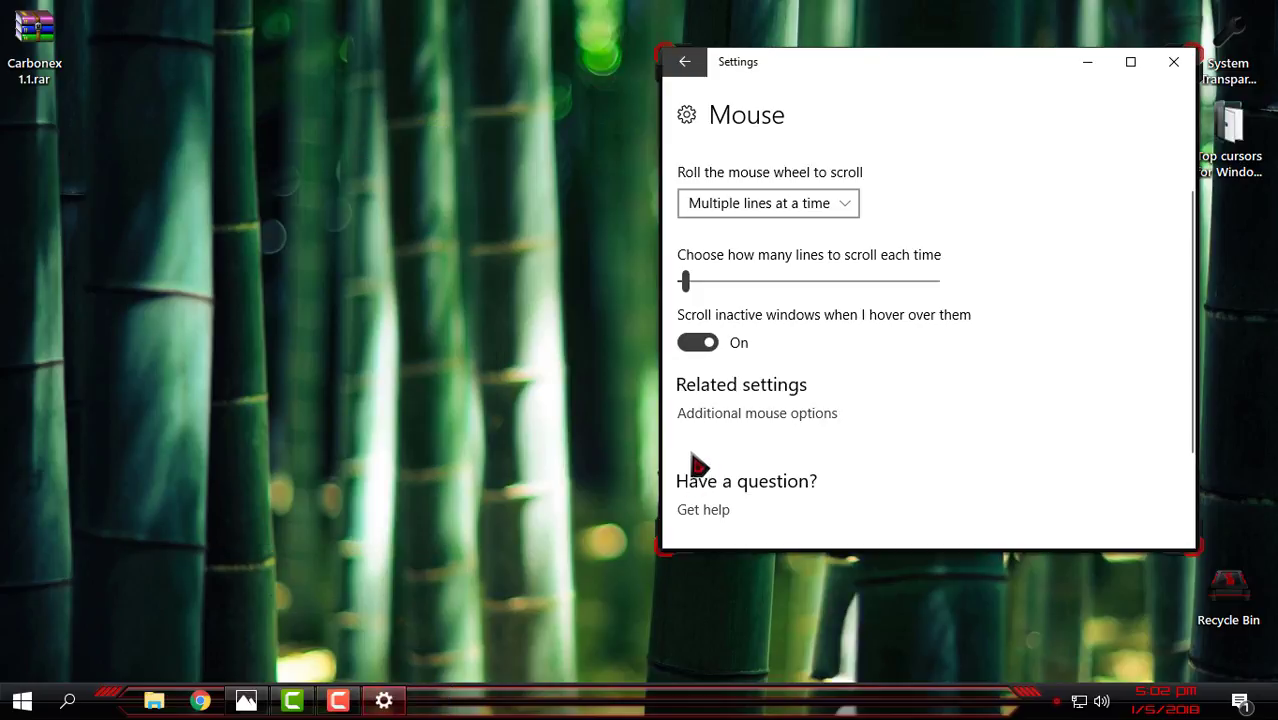
# Refresh the desktop and close the Mouse settings window.
pyautogui.rightClick(460, 288)
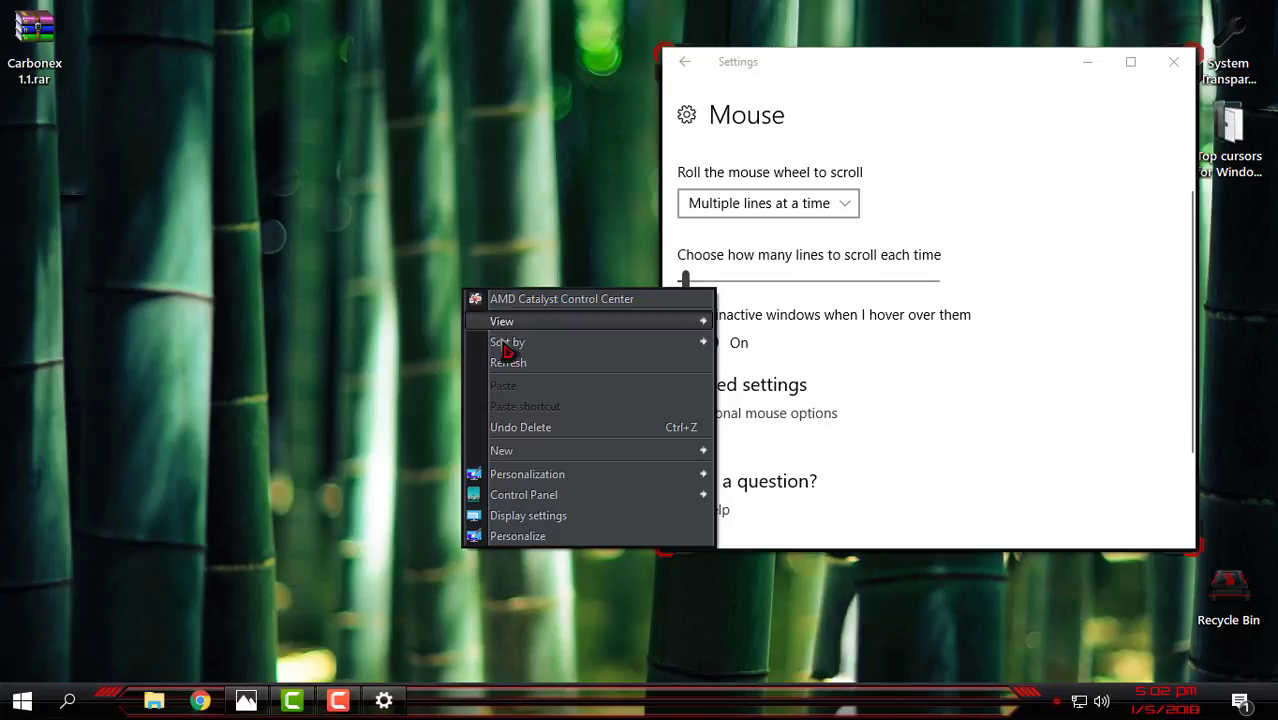
pyautogui.click(603, 359)
pyautogui.click(1176, 72)
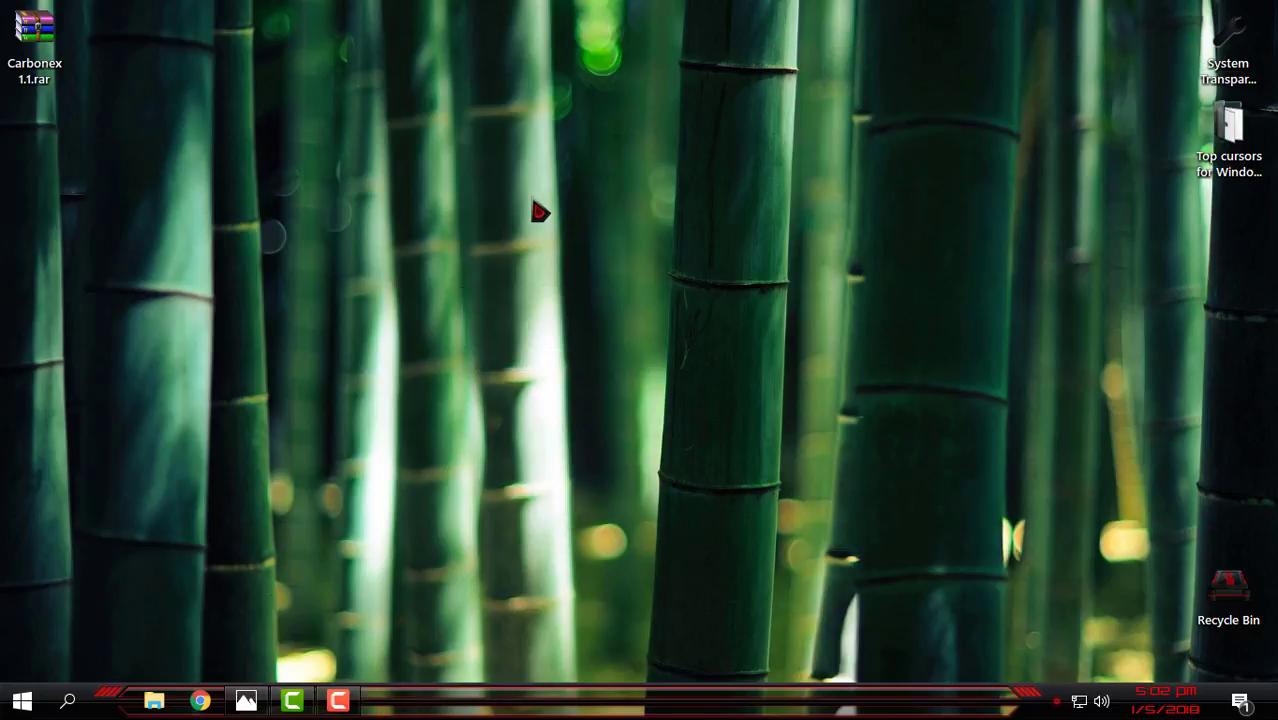